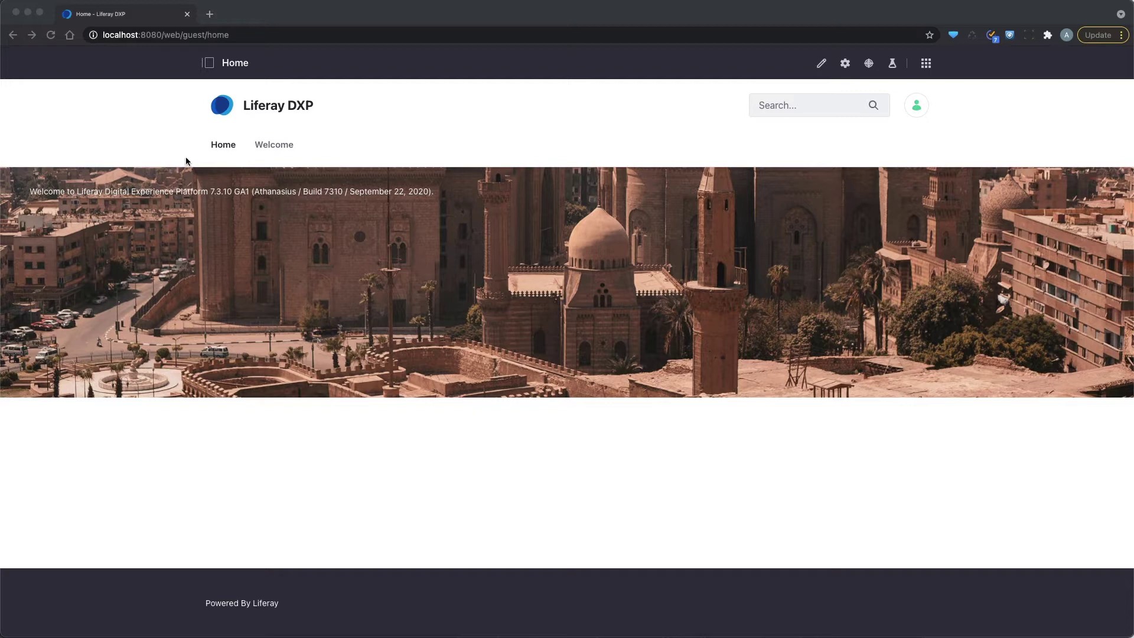
# Open the site's fragment library from Design > Fragments in the product menu
pyautogui.click(207, 66)
pyautogui.click(207, 64)
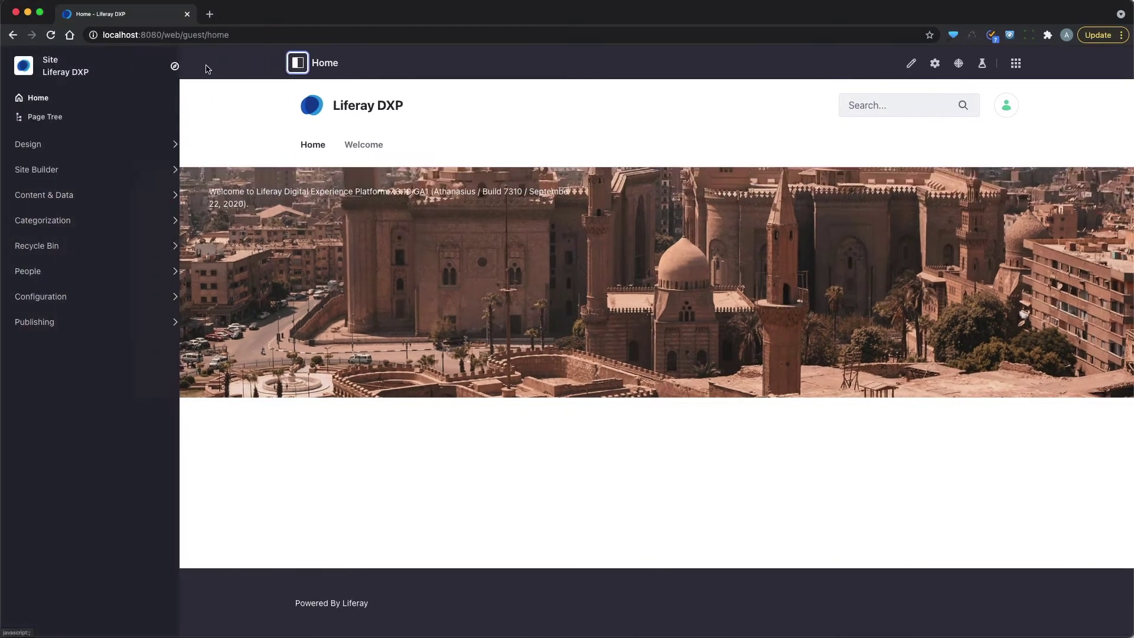
pyautogui.click(33, 132)
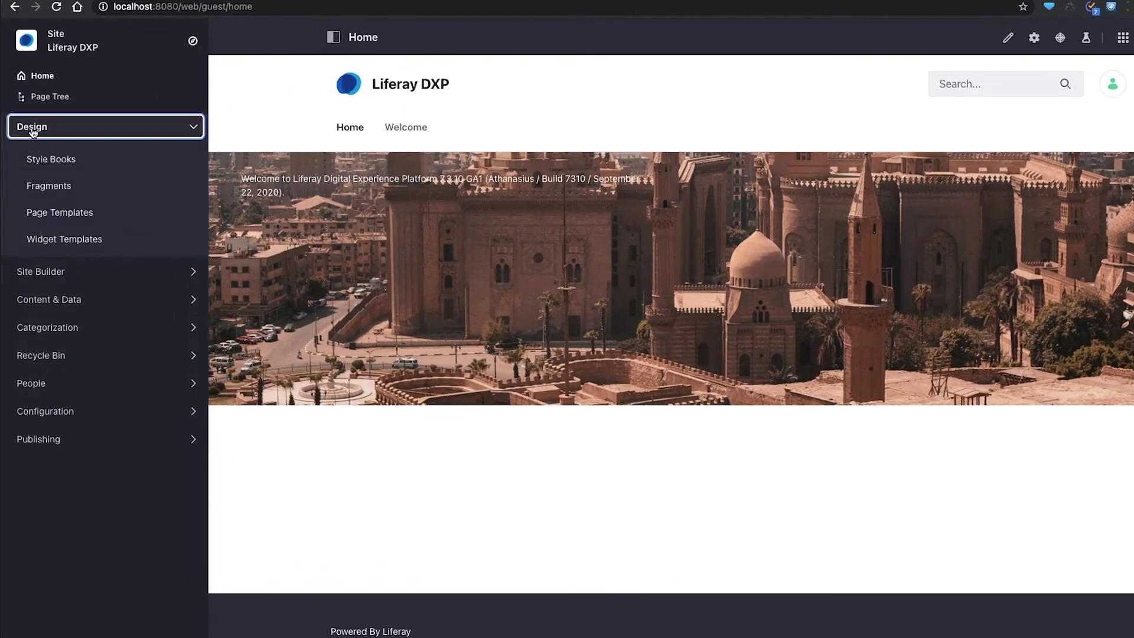
pyautogui.click(62, 188)
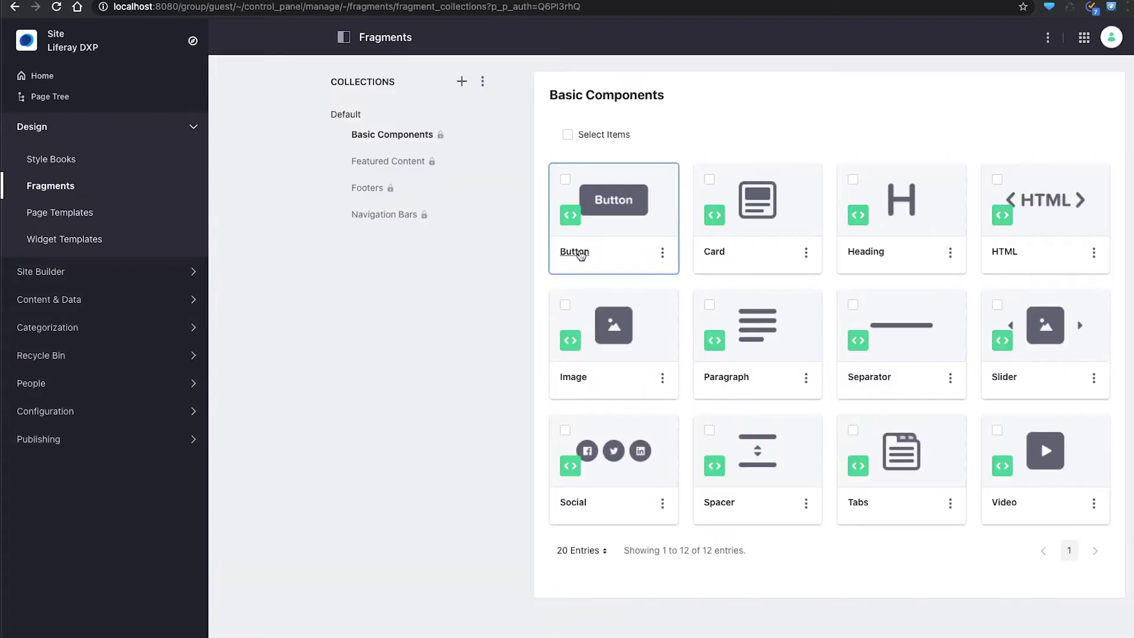
# Browse the Featured Content, Footers, Navigation Bars and Basic Components fragment collections
pyautogui.click(381, 165)
pyautogui.click(315, 189)
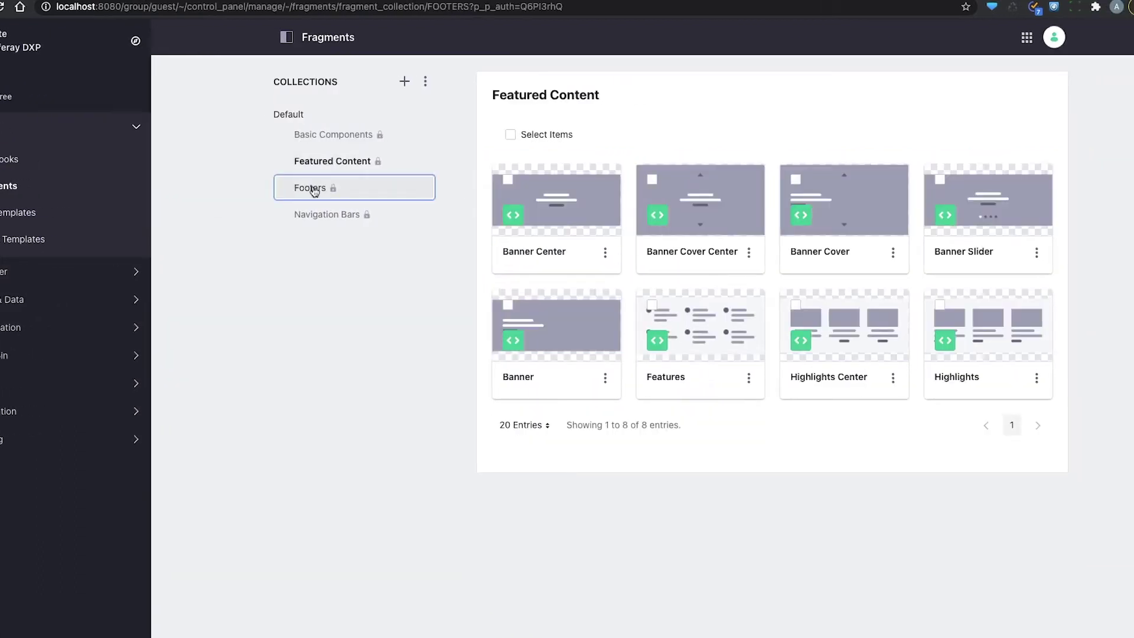
pyautogui.click(322, 219)
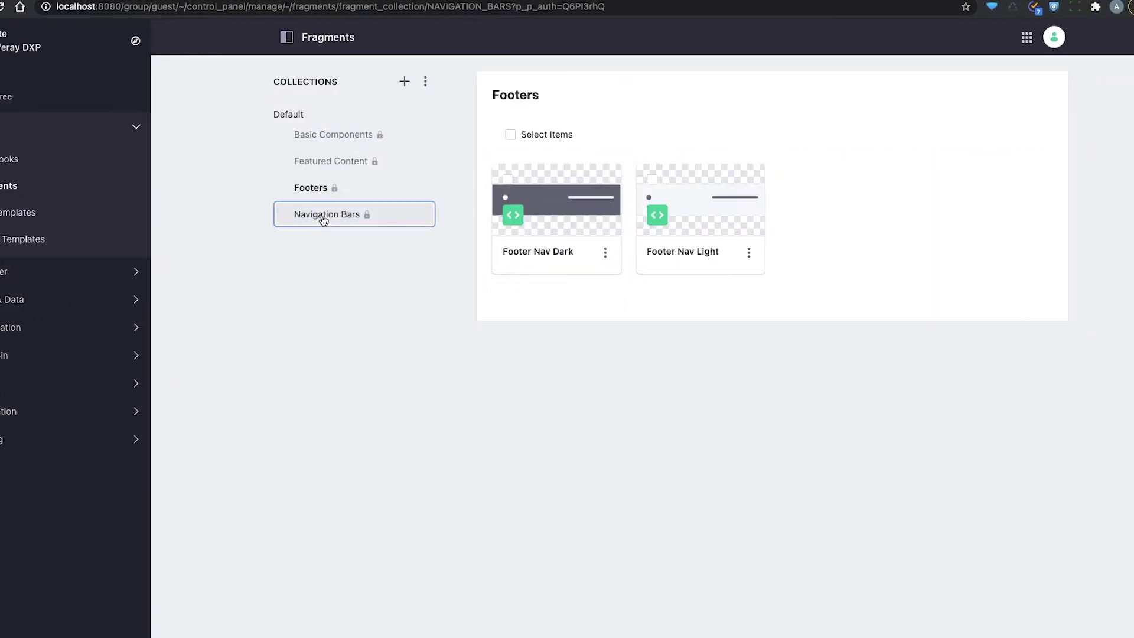
pyautogui.click(318, 140)
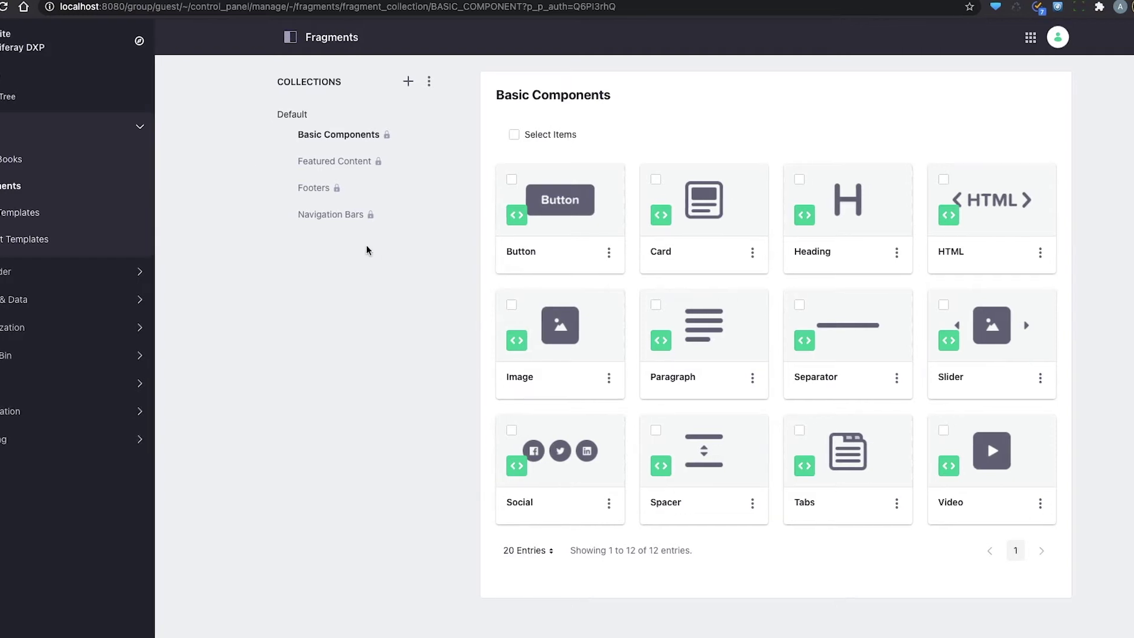
# Go back to the site's Home page from the product menu
pyautogui.click(38, 78)
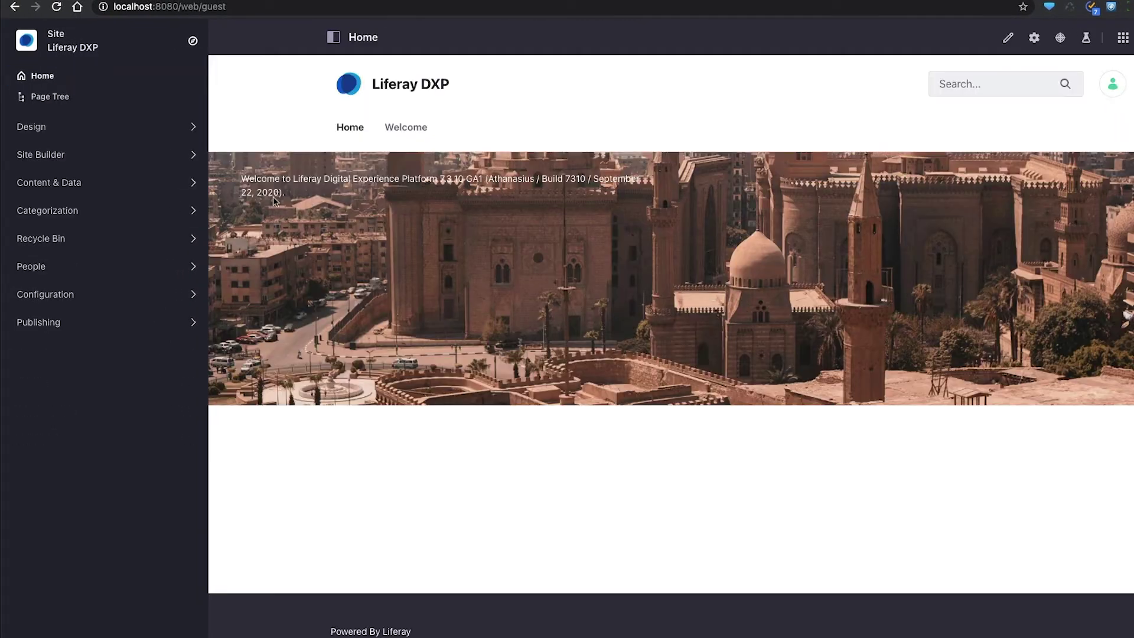
# Open the Welcome page and scroll past its banner, three Heading Example cards and Go Somewhere banner
pyautogui.click(393, 131)
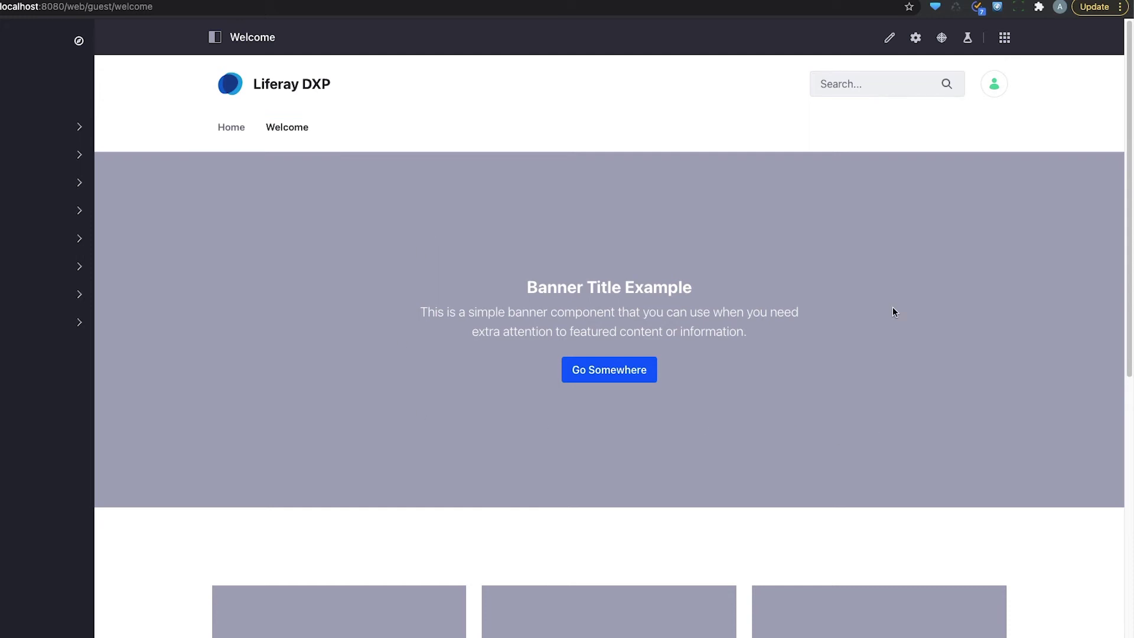
pyautogui.scroll(-6, 1040, 352)
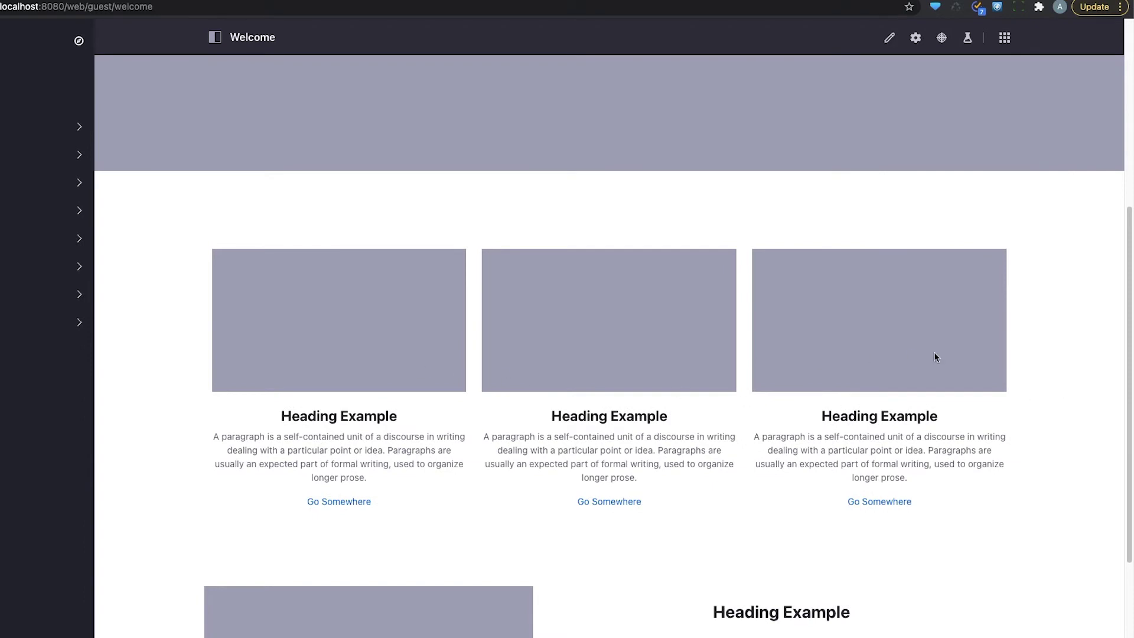
pyautogui.scroll(-3, 934, 353)
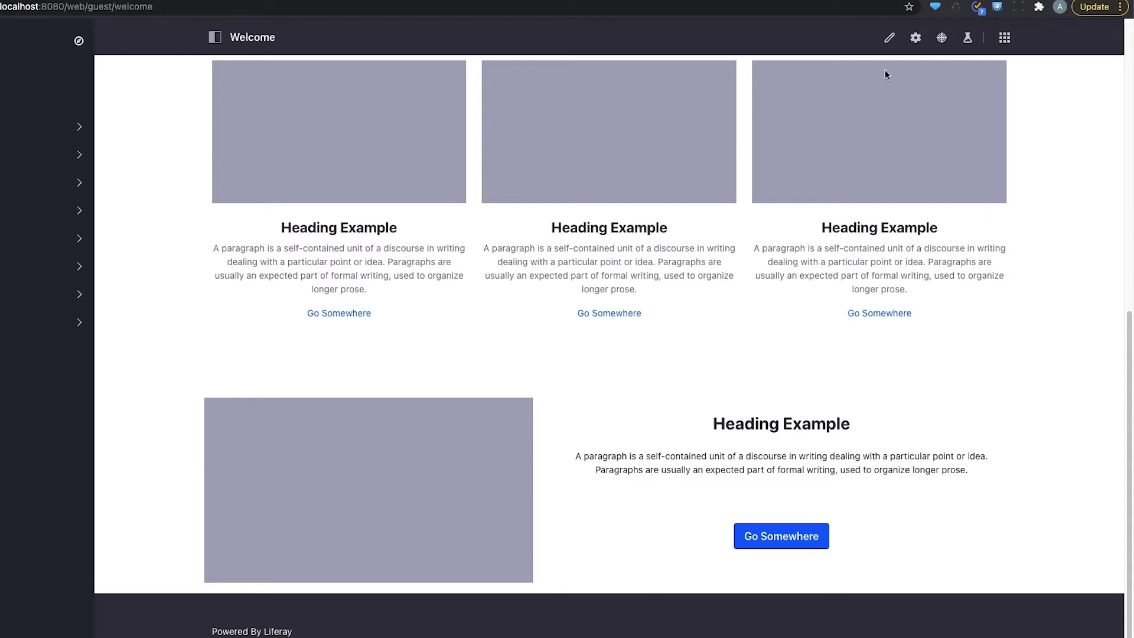
# In edit mode, add a fixed-width Container below the Welcome banner
pyautogui.click(888, 39)
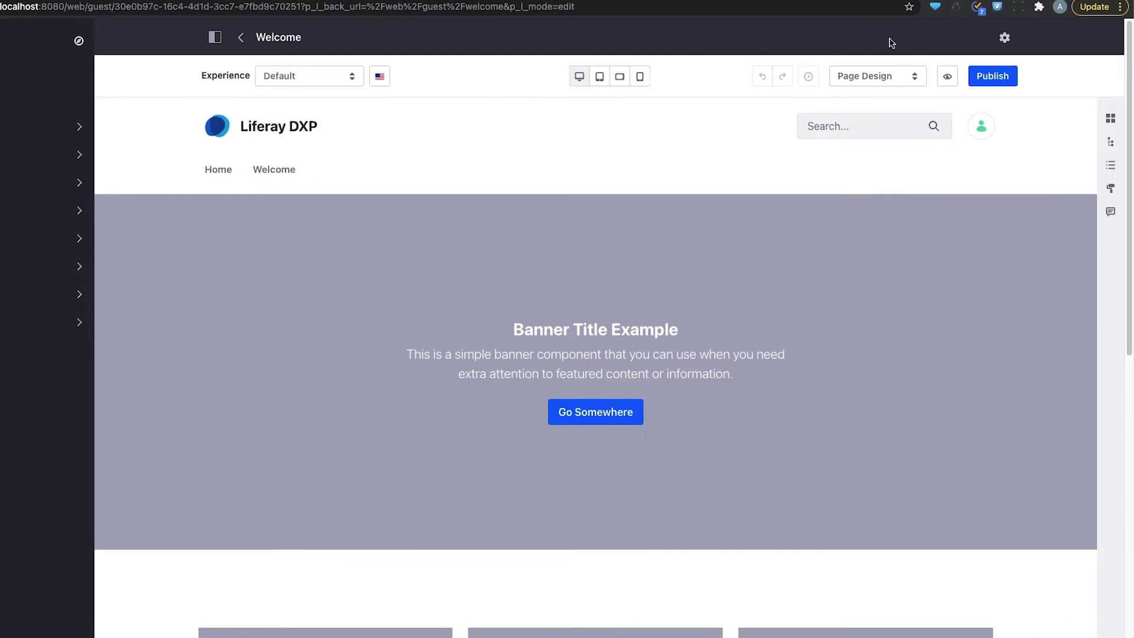
pyautogui.click(1110, 119)
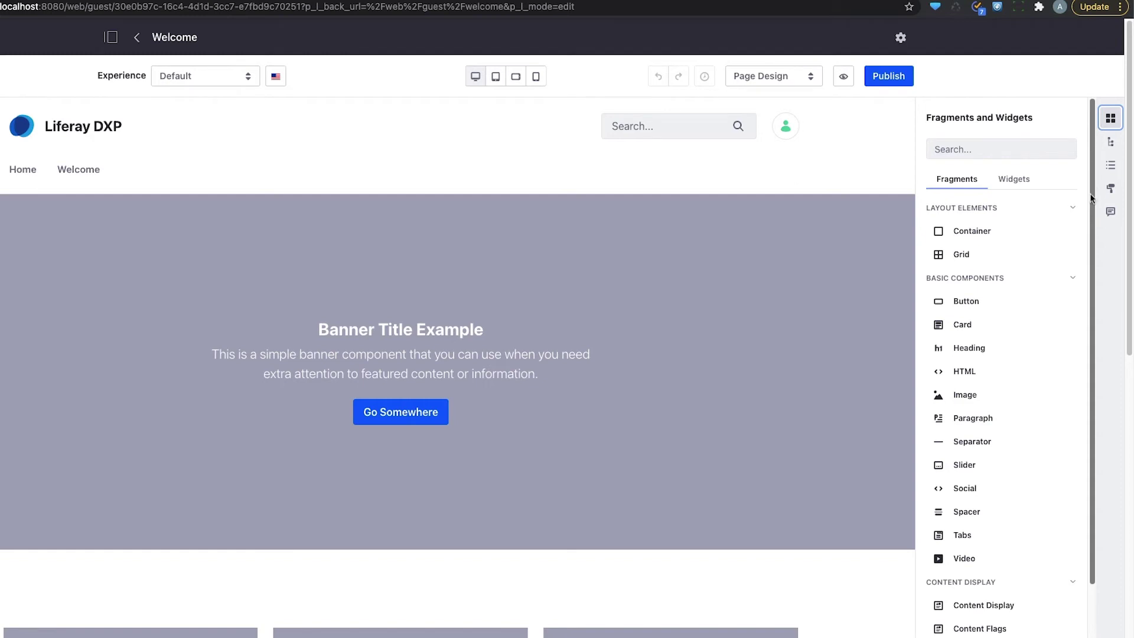
pyautogui.scroll(-2, 918, 454)
pyautogui.scroll(-3, 719, 496)
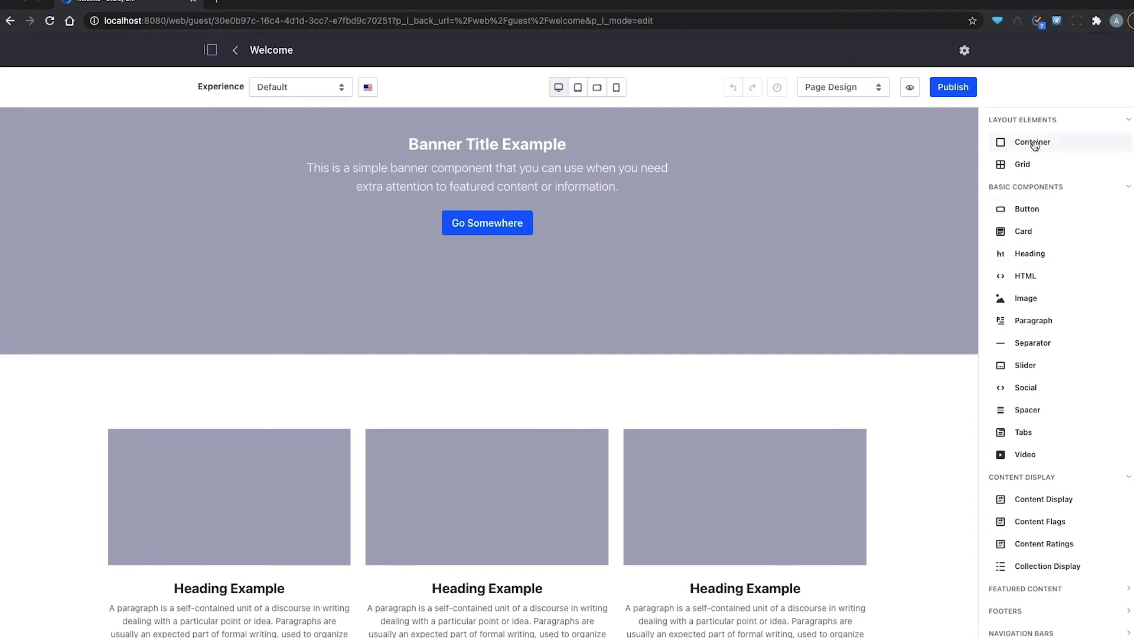
pyautogui.moveTo(1031, 142); pyautogui.dragTo(584, 387)
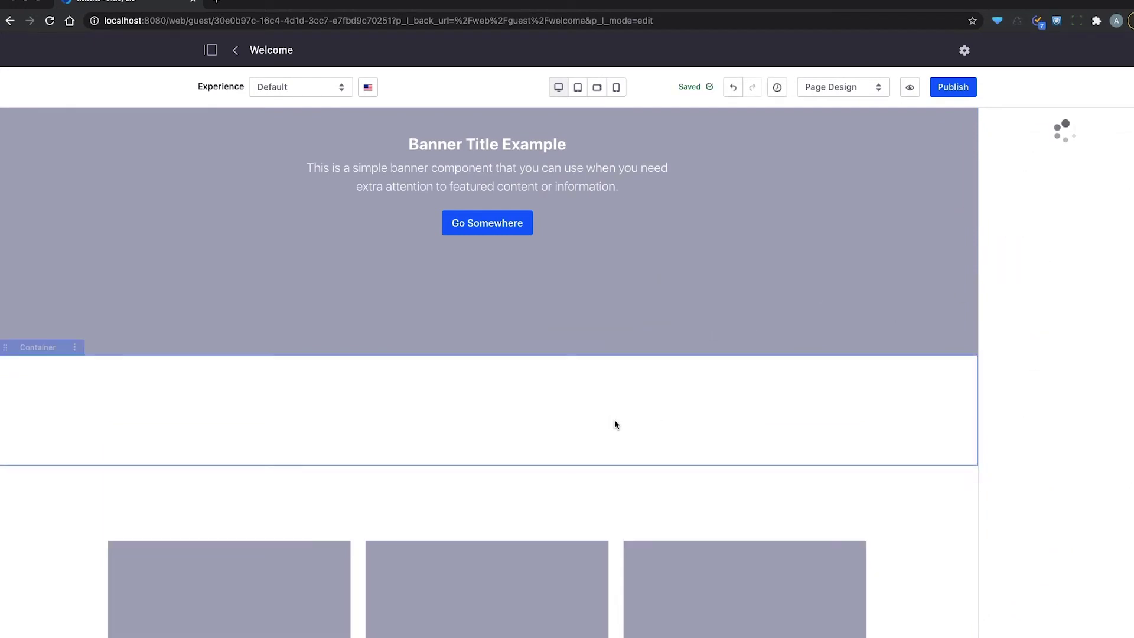
pyautogui.click(1008, 437)
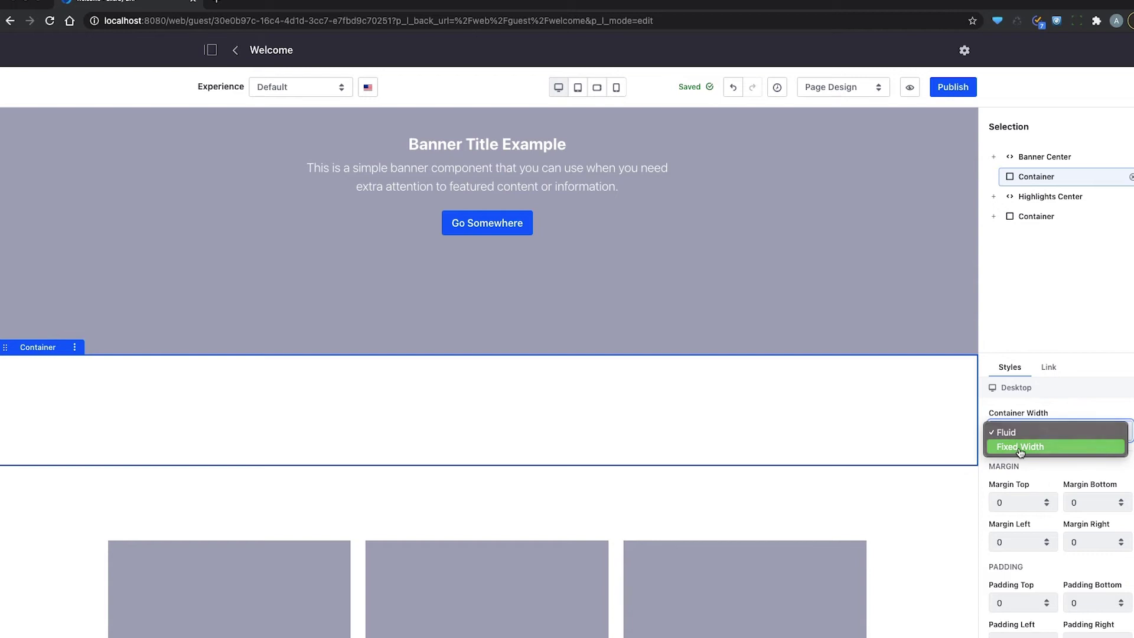
pyautogui.click(1019, 446)
# Drop two Headings into the container and a Separator below them
pyautogui.click(1129, 148)
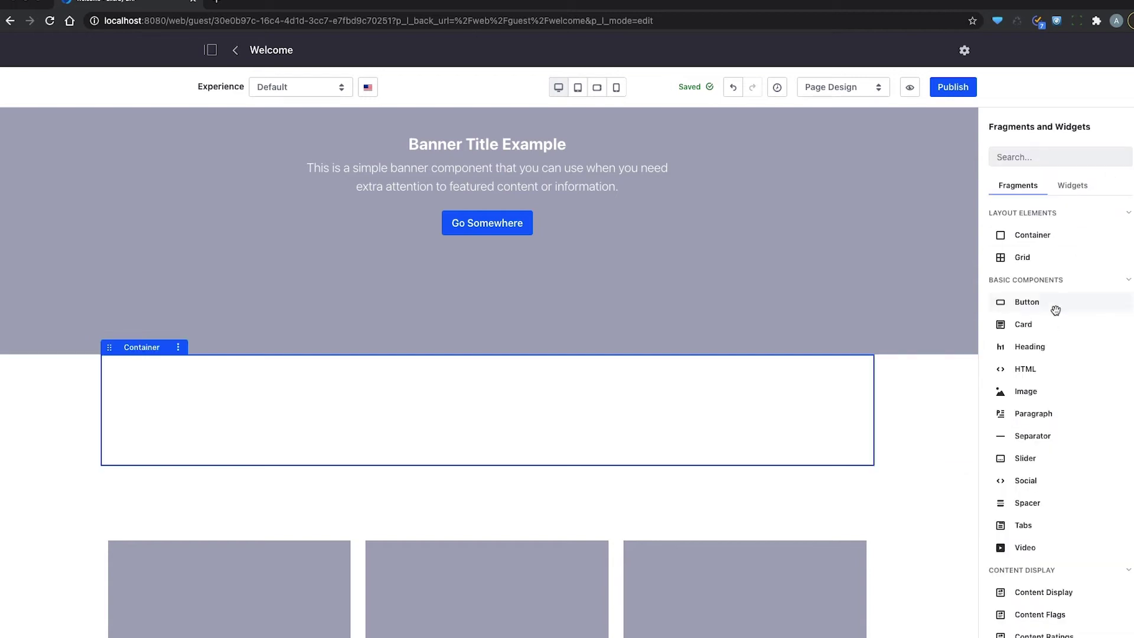
pyautogui.moveTo(916, 364); pyautogui.dragTo(607, 387)
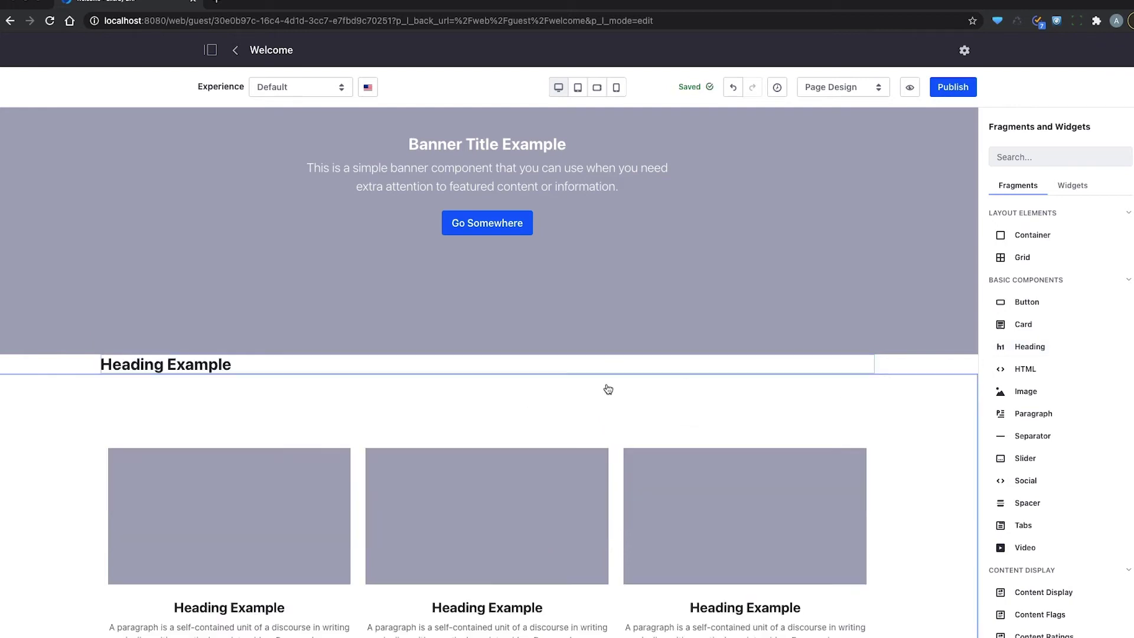
pyautogui.moveTo(1038, 349); pyautogui.dragTo(255, 367)
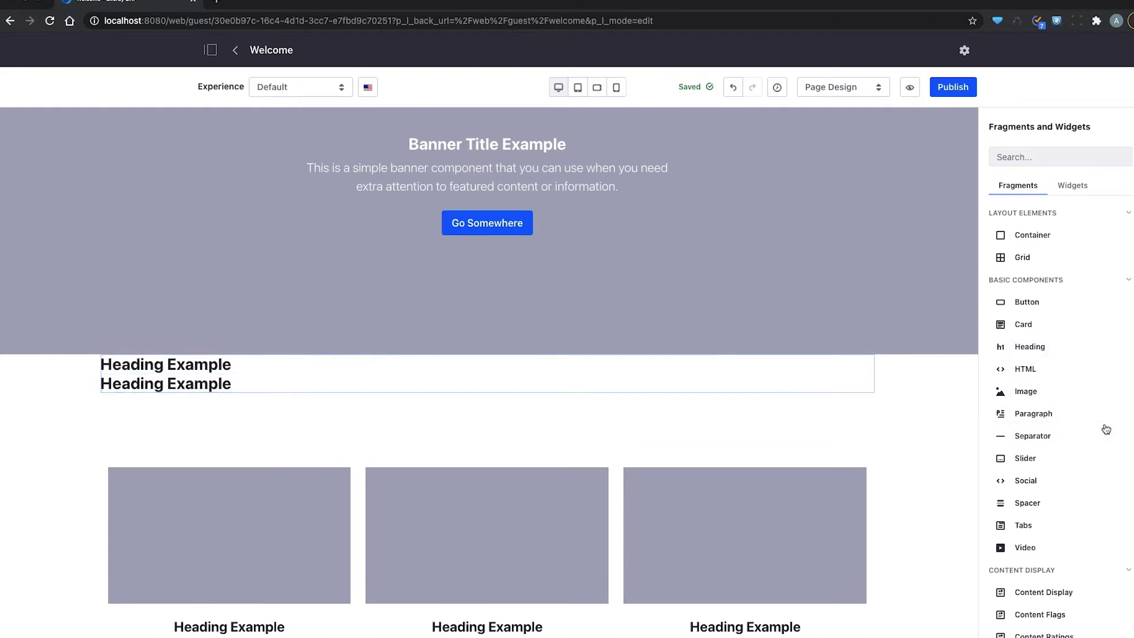
pyautogui.moveTo(1062, 435); pyautogui.dragTo(352, 391)
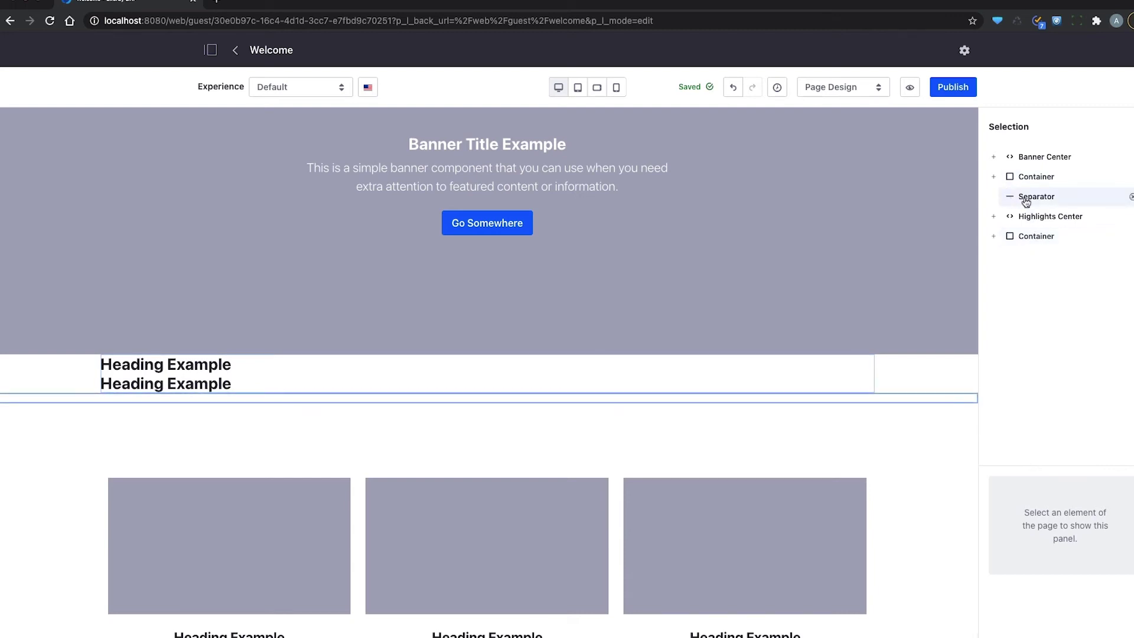
# Move the separator inside the container under the headings, and centre-align the first heading
pyautogui.moveTo(1030, 199); pyautogui.dragTo(1034, 178)
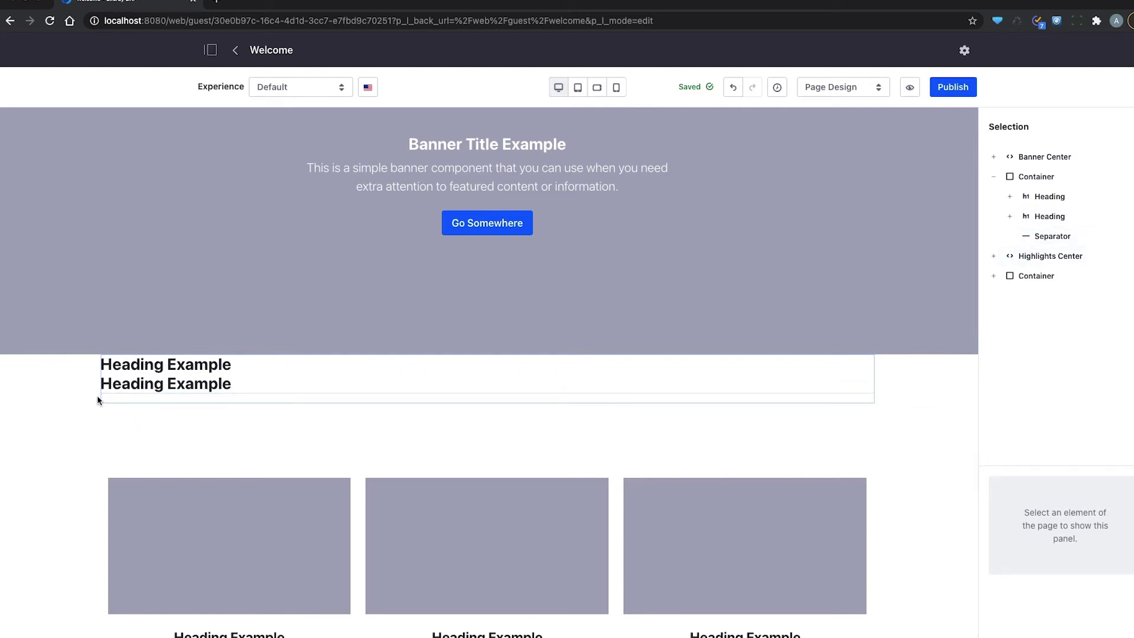
pyautogui.click(196, 368)
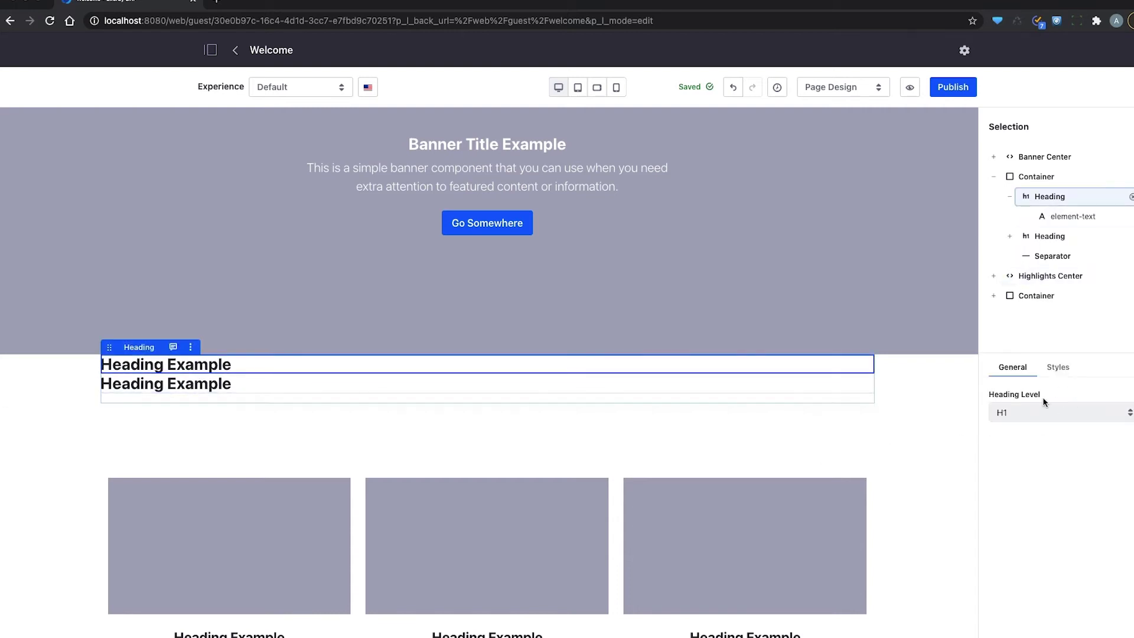
pyautogui.click(1058, 367)
pyautogui.scroll(-5, 1062, 502)
pyautogui.scroll(-3, 1063, 551)
pyautogui.click(1062, 566)
pyautogui.click(1082, 525)
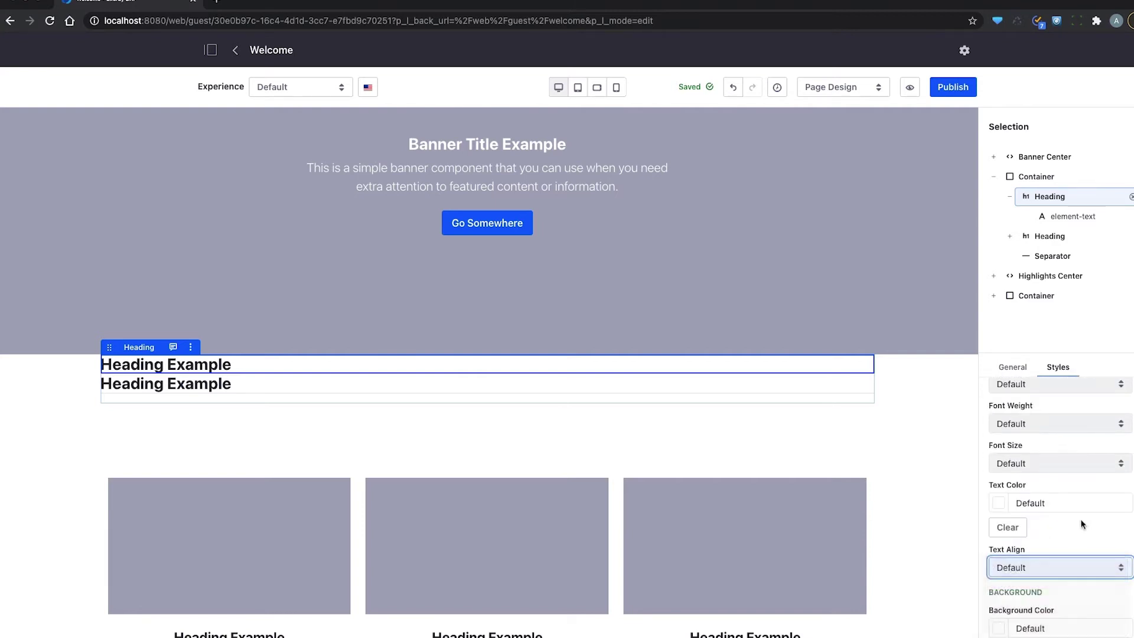
# Give the first heading a top margin of 4 and a bottom margin of 3
pyautogui.scroll(5, 1082, 525)
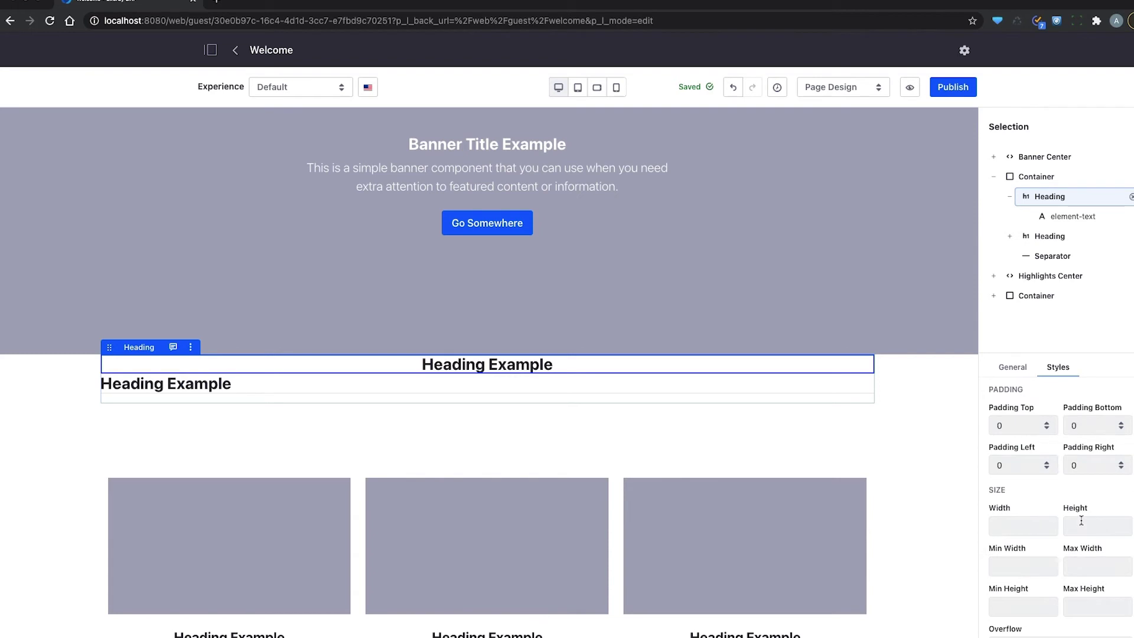
pyautogui.scroll(1, 1081, 520)
pyautogui.scroll(2, 1043, 459)
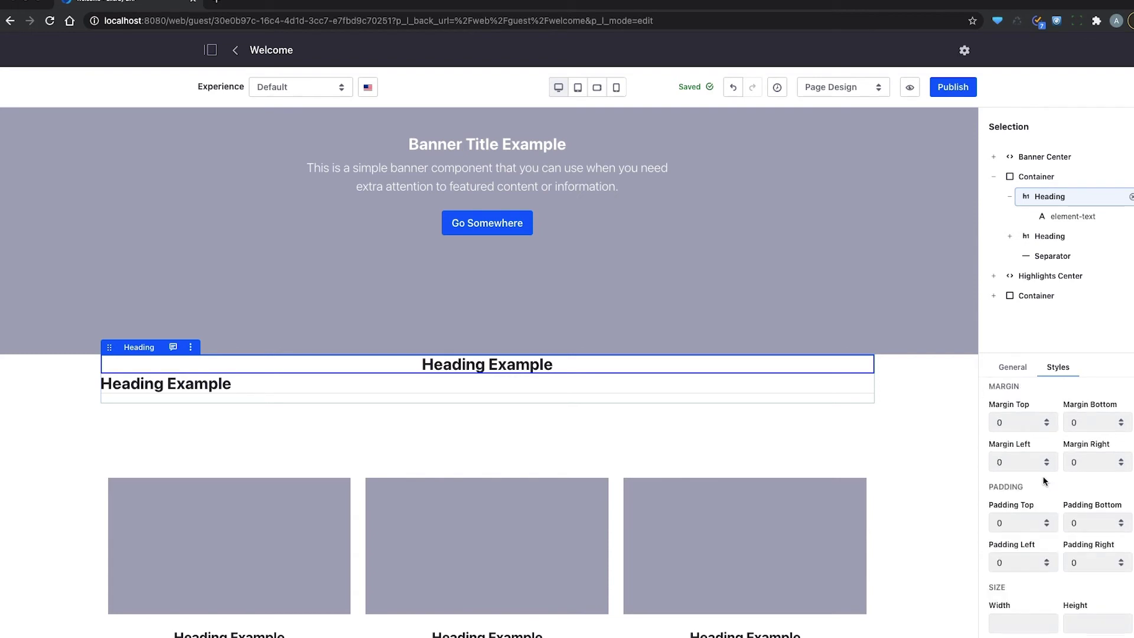
pyautogui.click(1028, 429)
pyautogui.press('Escape')
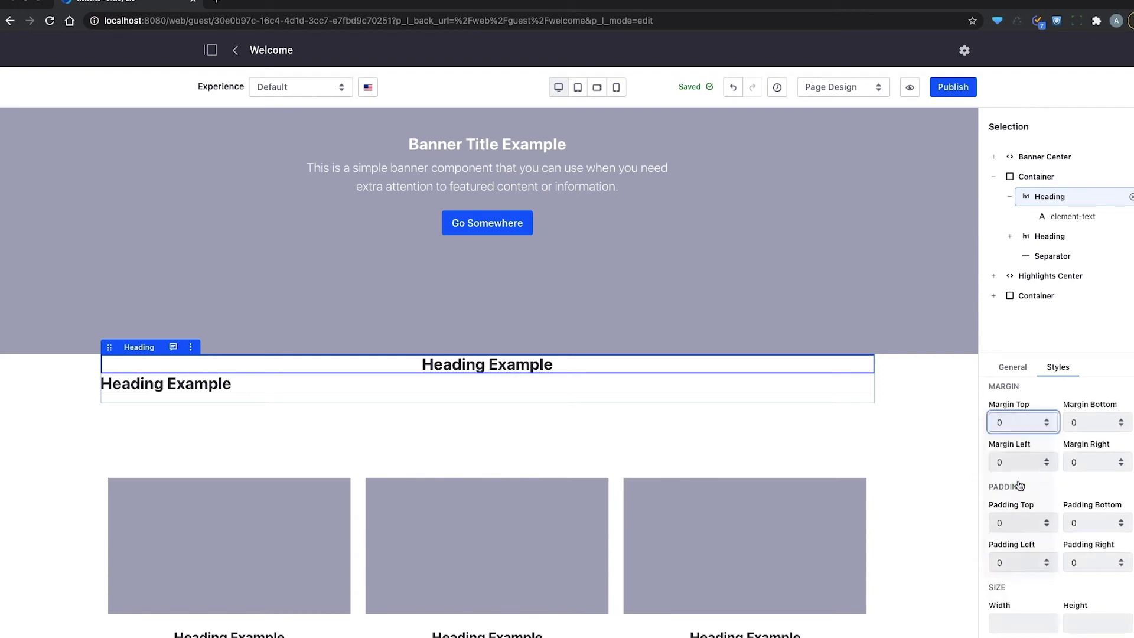
pyautogui.press('4')
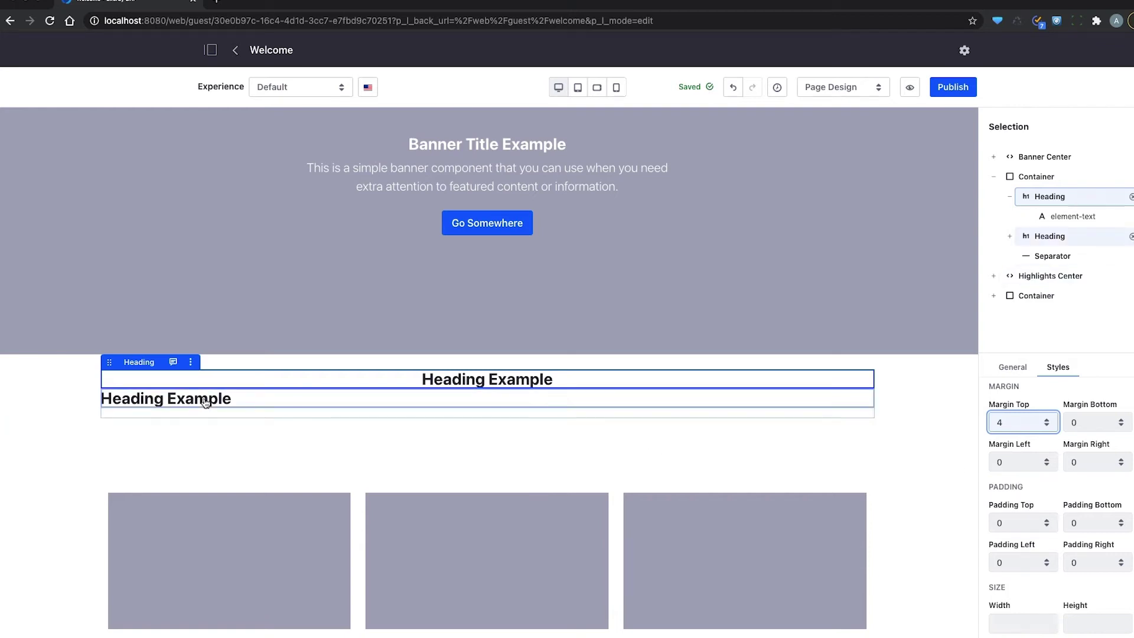
pyautogui.click(1096, 423)
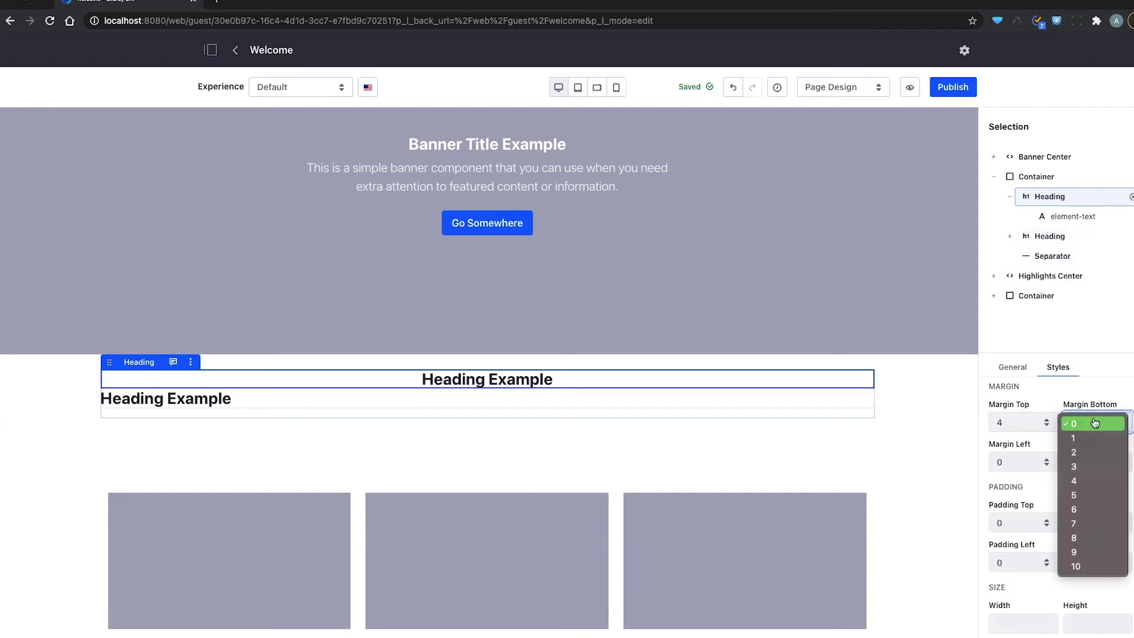
pyautogui.click(1093, 467)
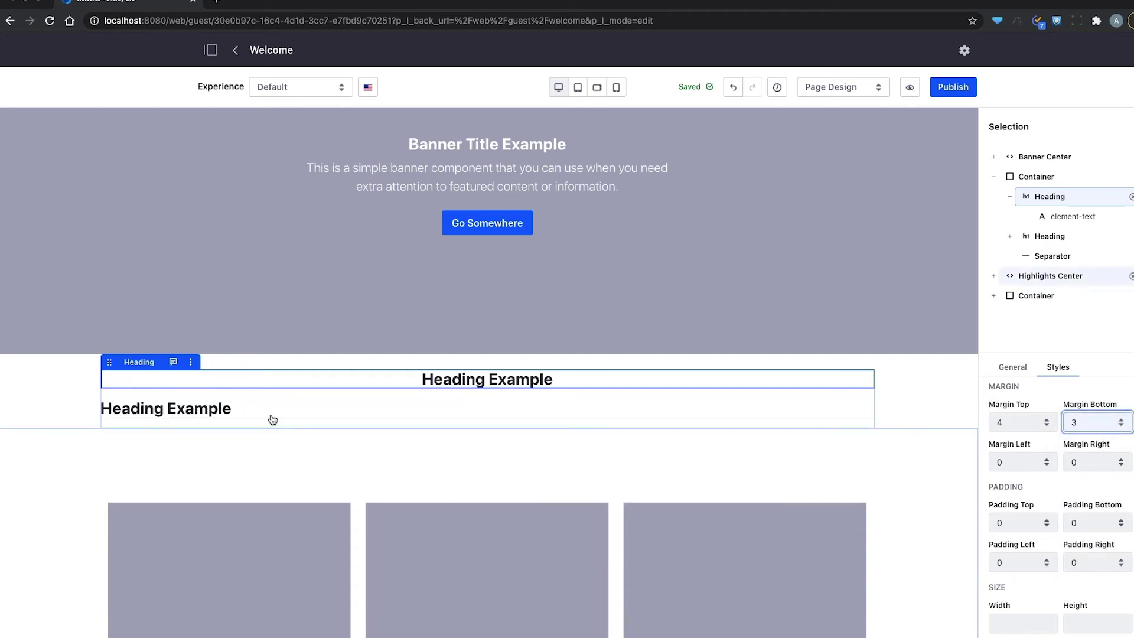
pyautogui.click(174, 412)
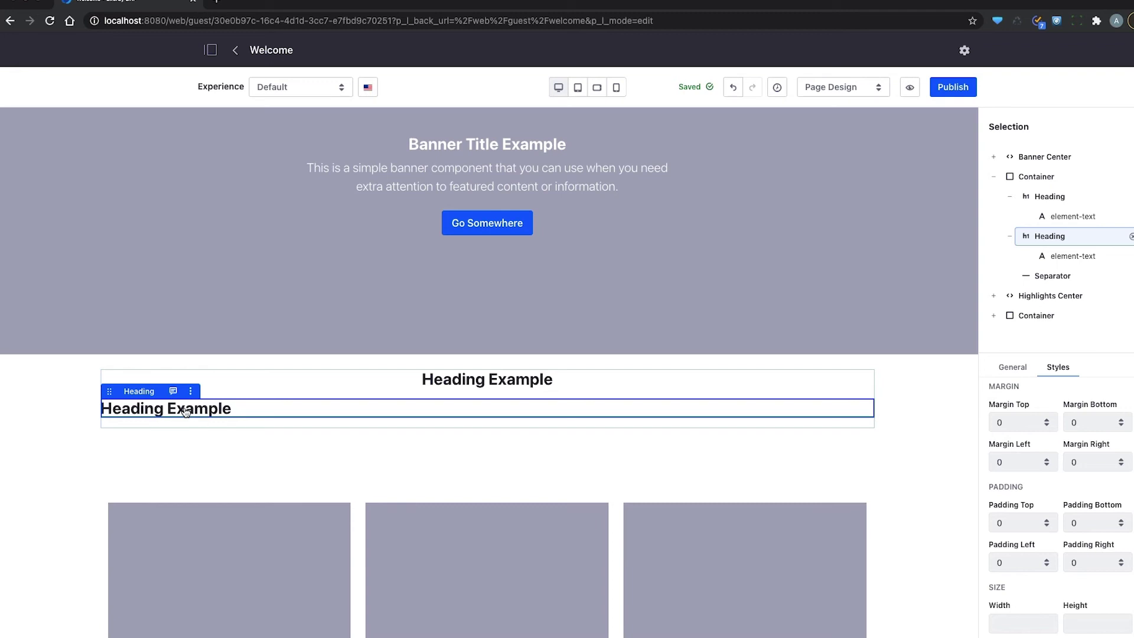
# Set the second heading's level to H3 and its text alignment to Center
pyautogui.click(1012, 367)
pyautogui.click(1070, 417)
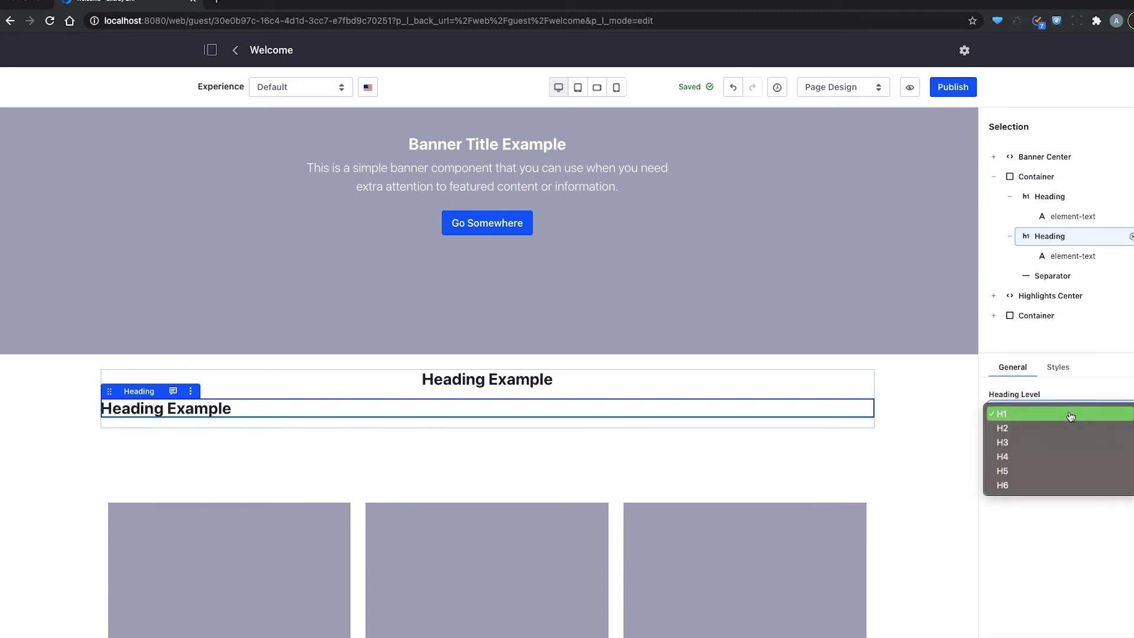
pyautogui.click(1020, 447)
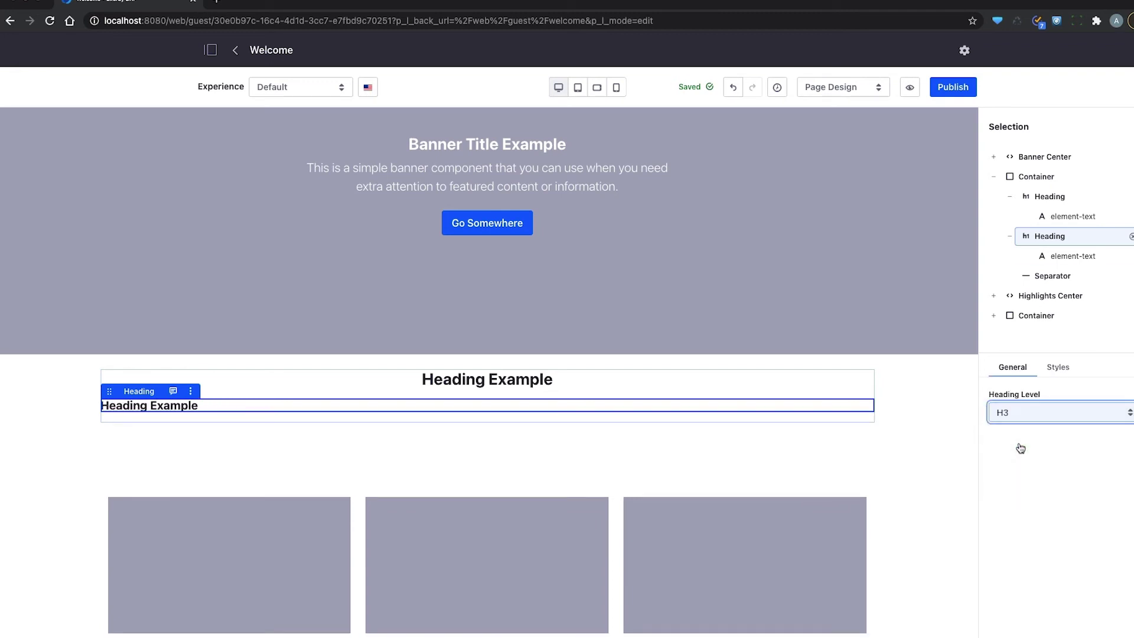
pyautogui.click(1059, 369)
pyautogui.scroll(-6, 1086, 576)
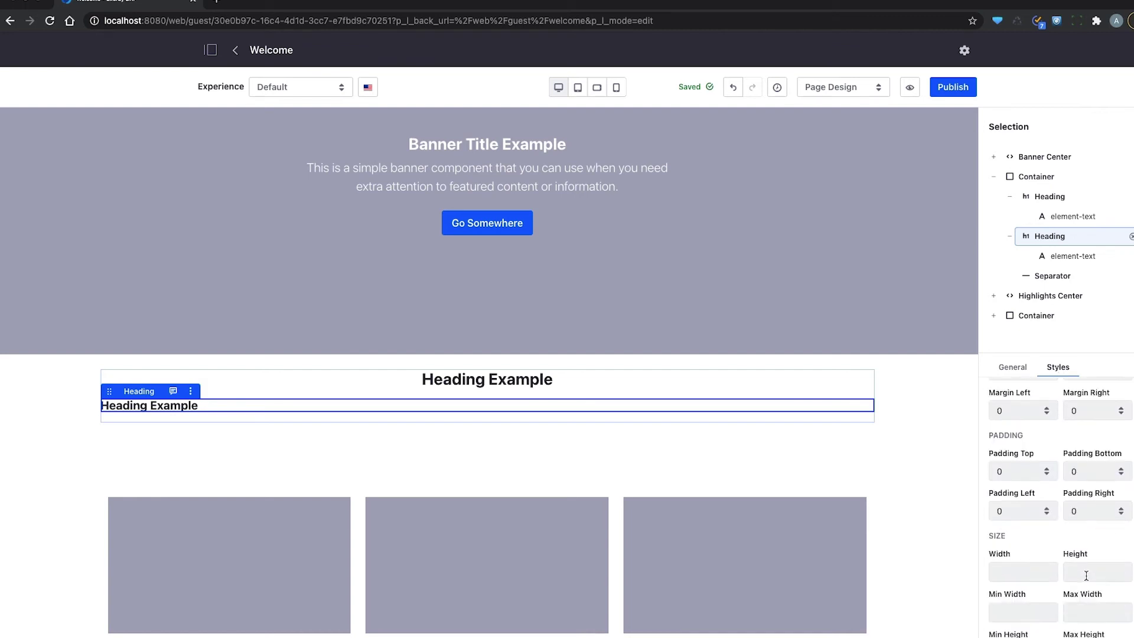
pyautogui.scroll(-3, 1083, 588)
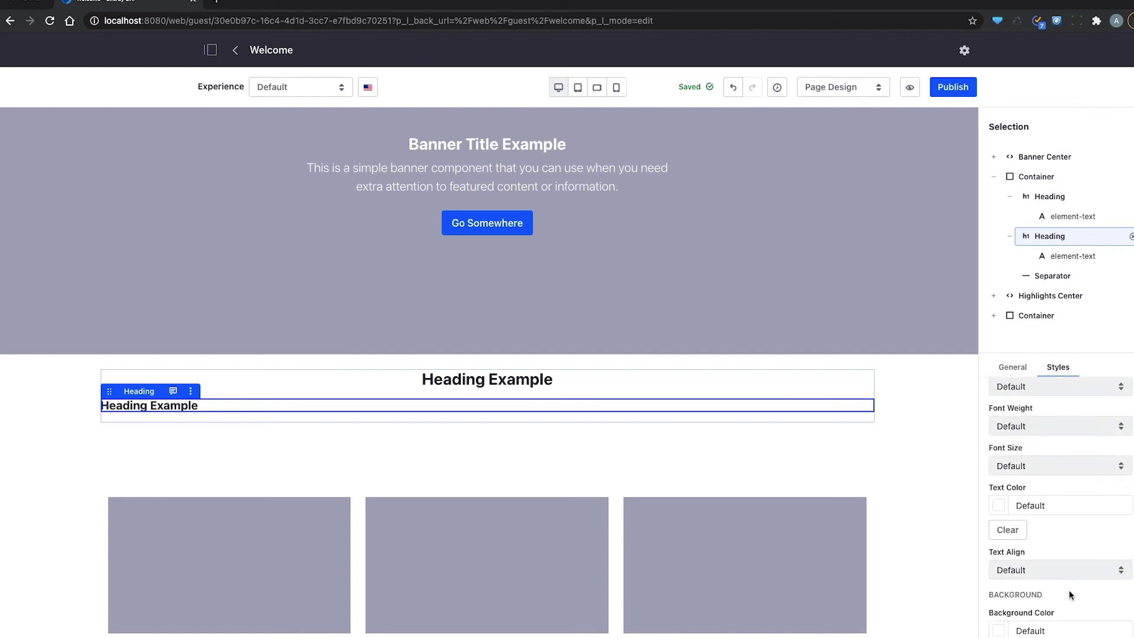
pyautogui.click(1048, 570)
pyautogui.click(1033, 597)
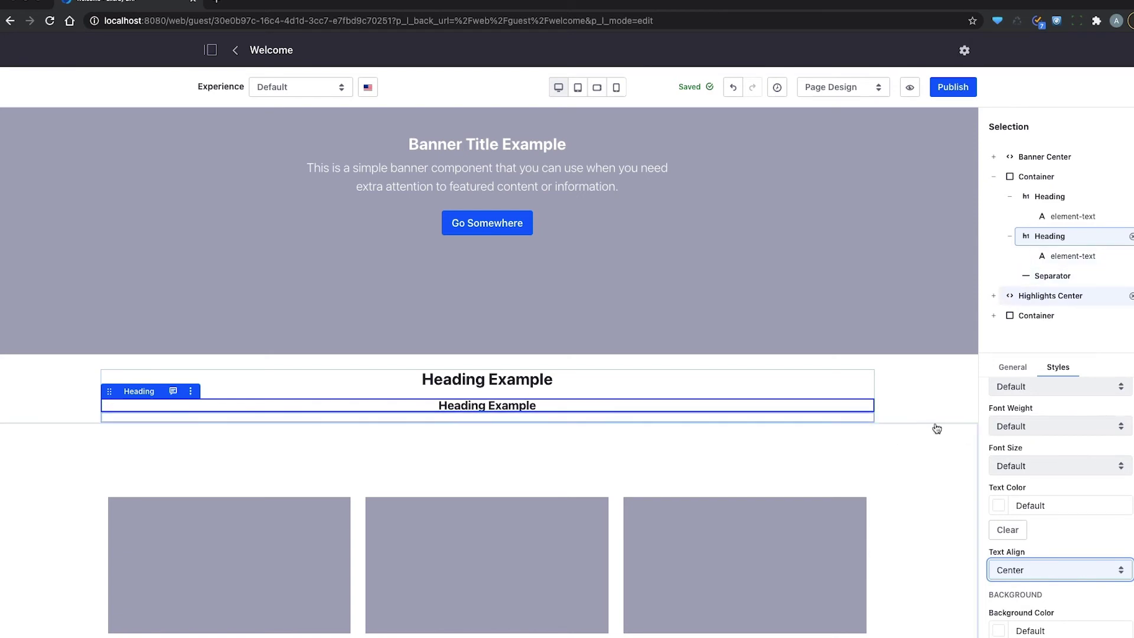
# Set the second heading's Margin Bottom to 3, then select the headings container
pyautogui.scroll(5, 1111, 471)
pyautogui.click(1107, 456)
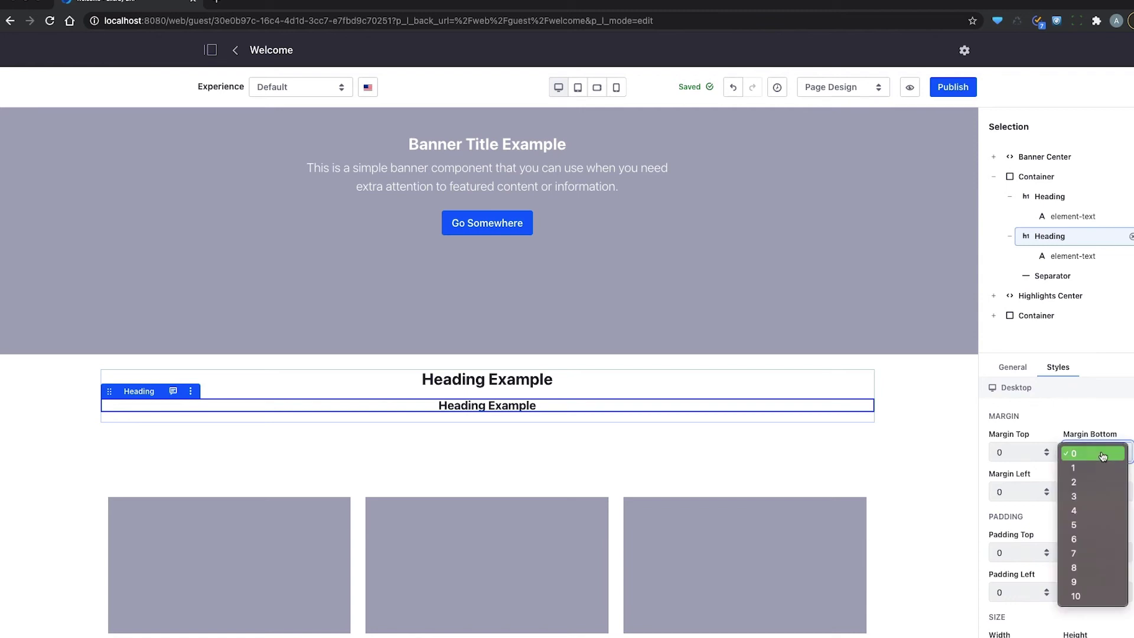
pyautogui.click(1093, 496)
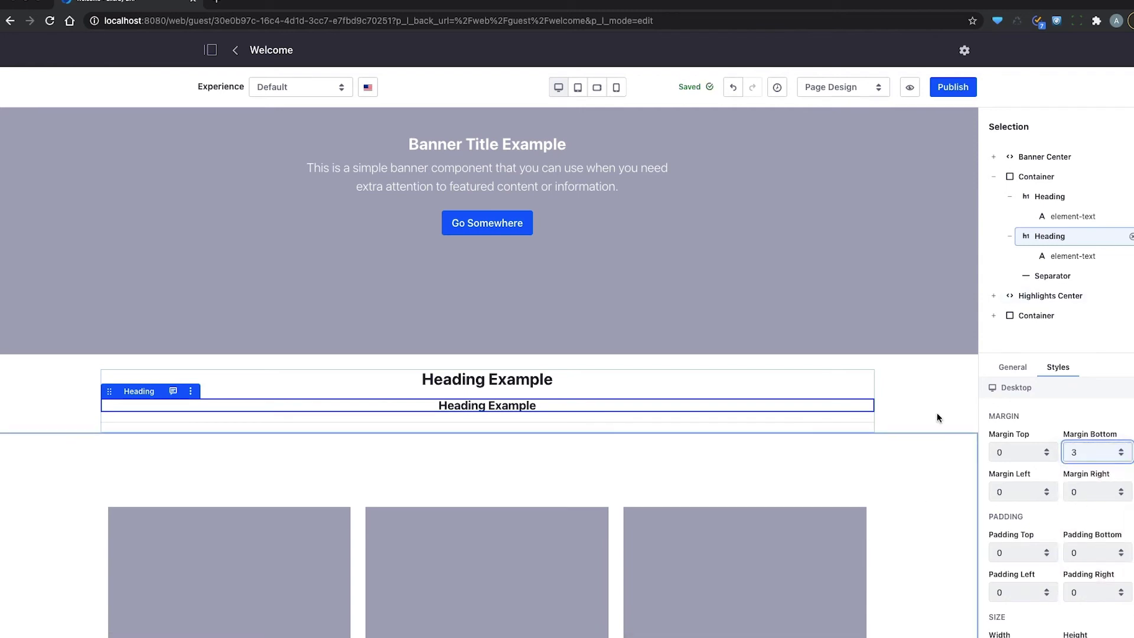
pyautogui.click(926, 536)
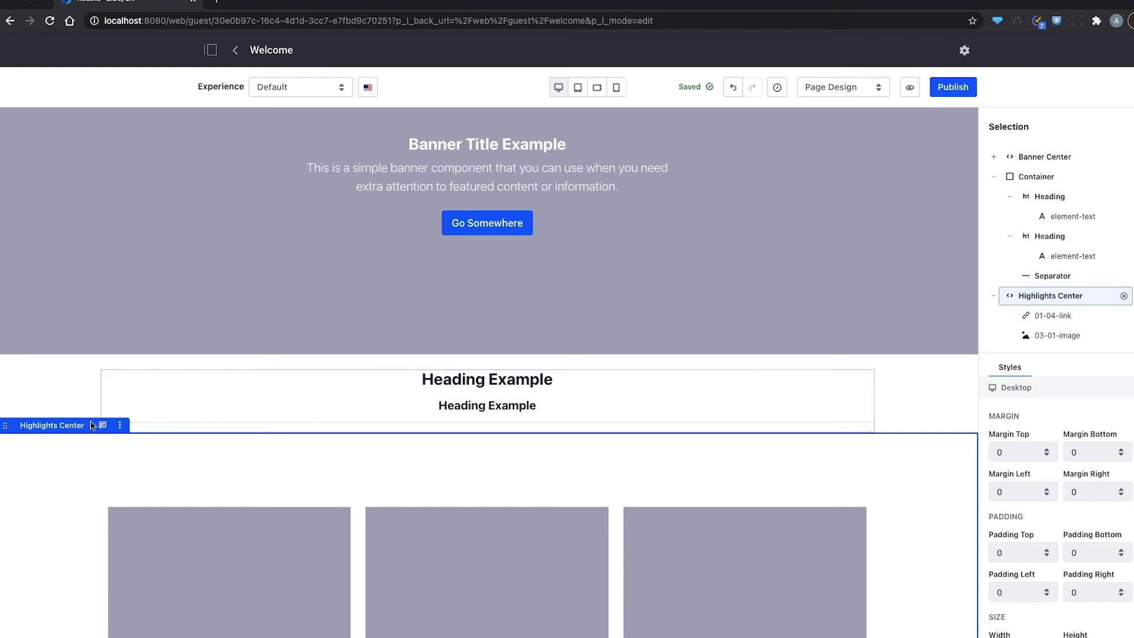
pyautogui.click(1055, 180)
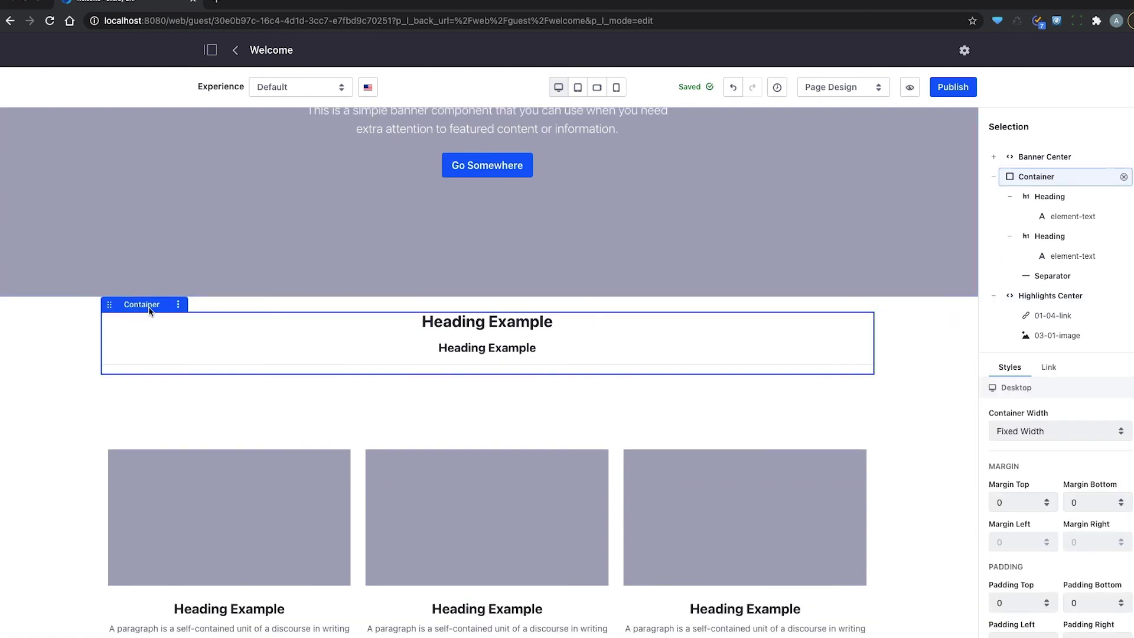
# Save the headings container as a composition named 'Section Heading'
pyautogui.click(179, 305)
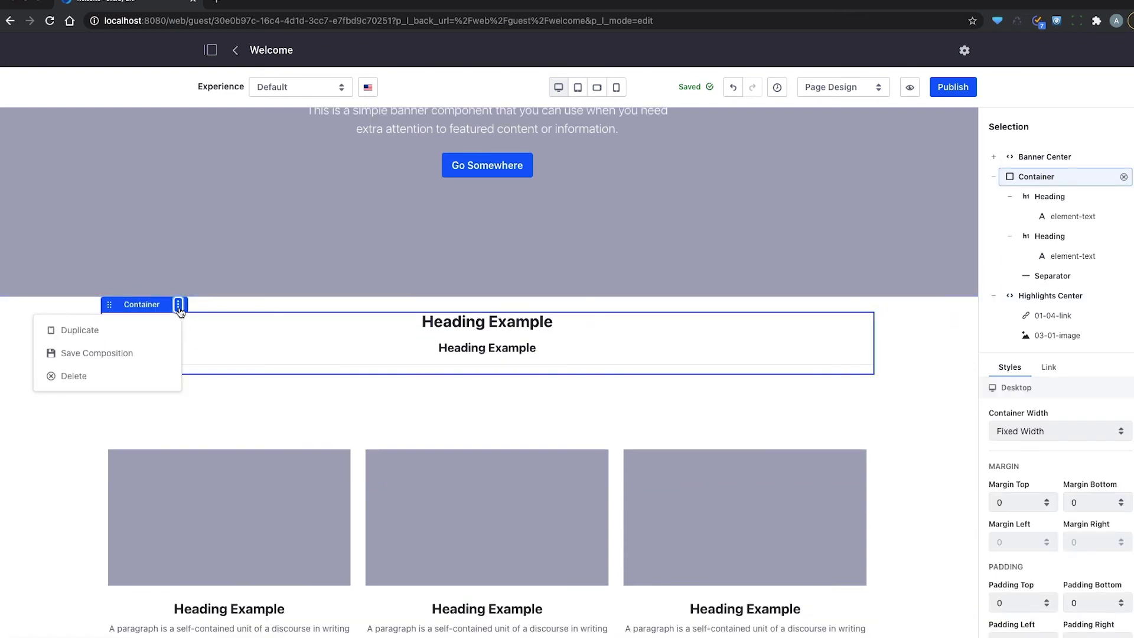
pyautogui.click(148, 353)
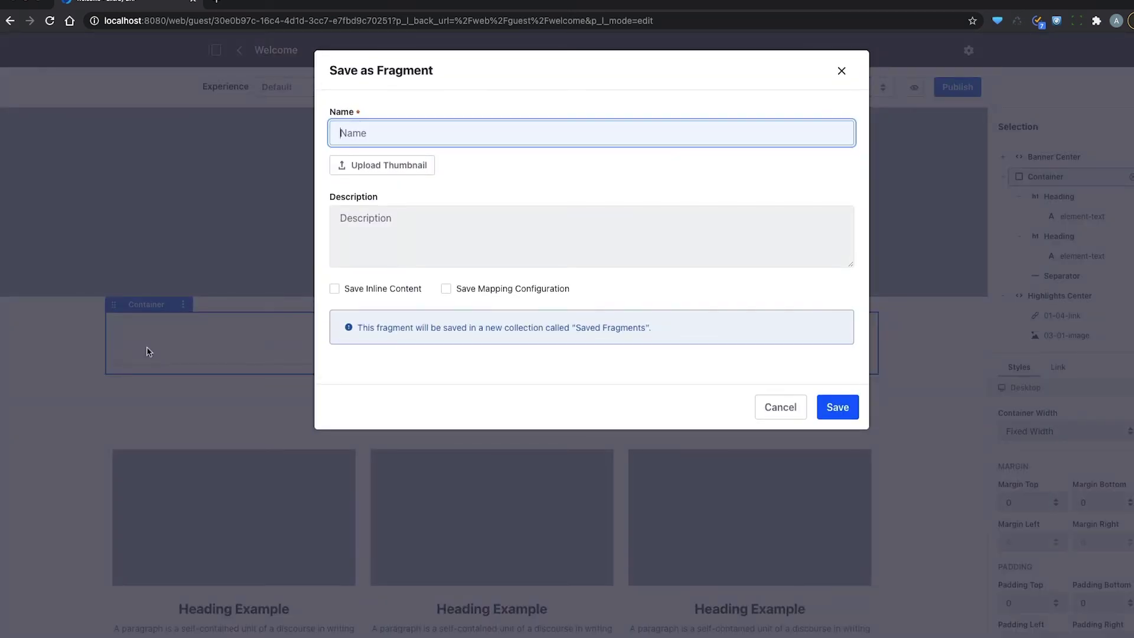
pyautogui.write('Section Heading')
pyautogui.click(853, 407)
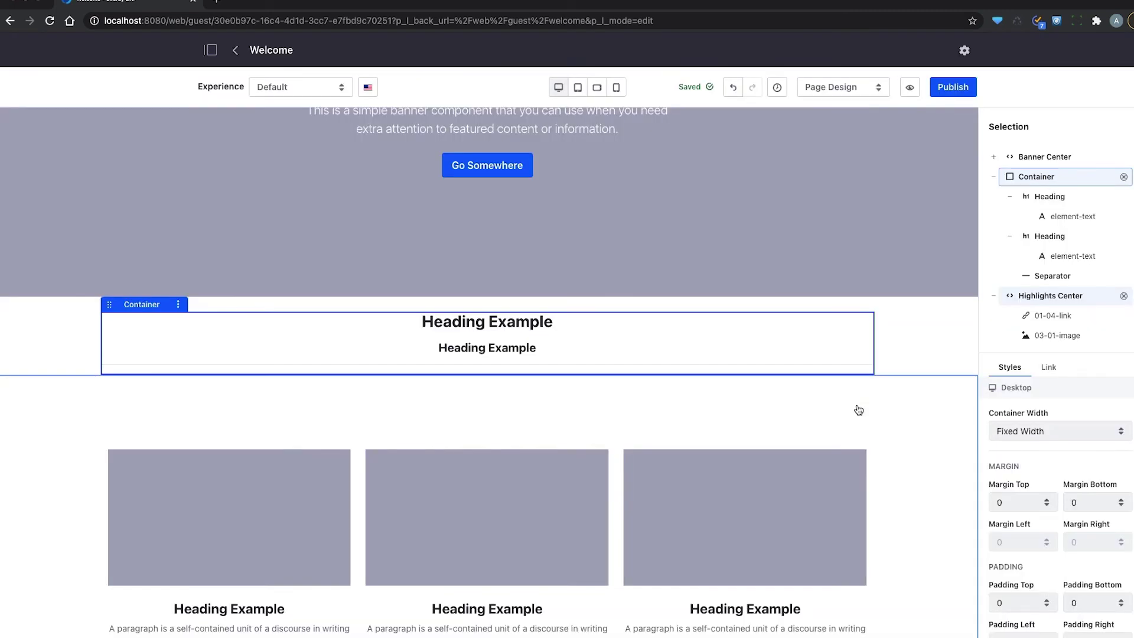
# Drag the saved 'Section Heading' composition onto the page above the lower image-and-text block
pyautogui.scroll(-3, 894, 458)
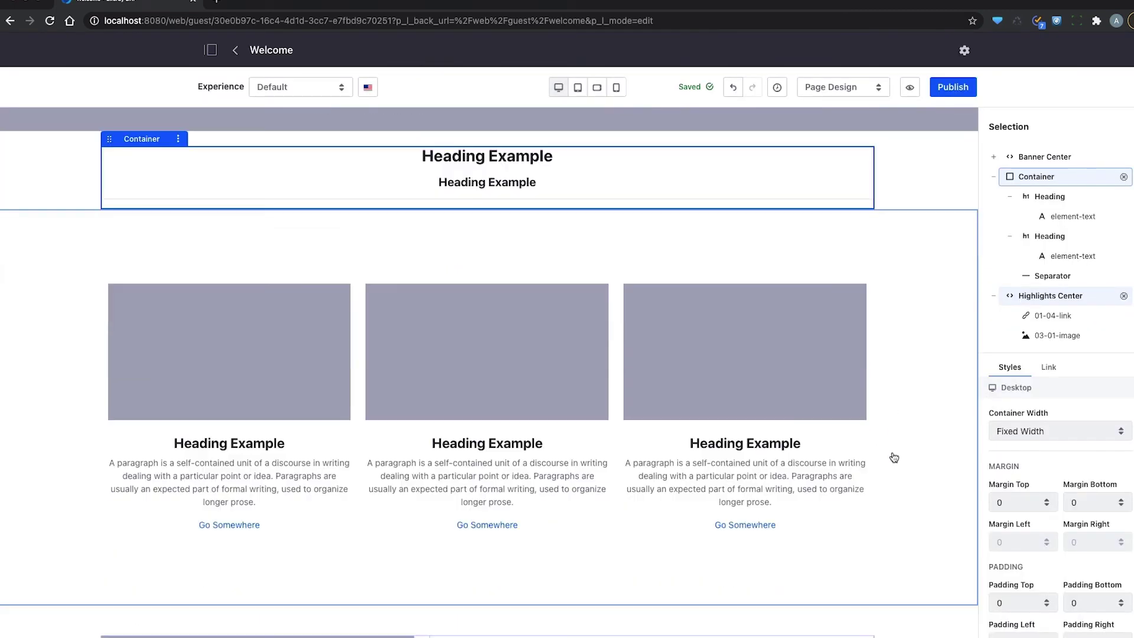
pyautogui.scroll(-4, 894, 457)
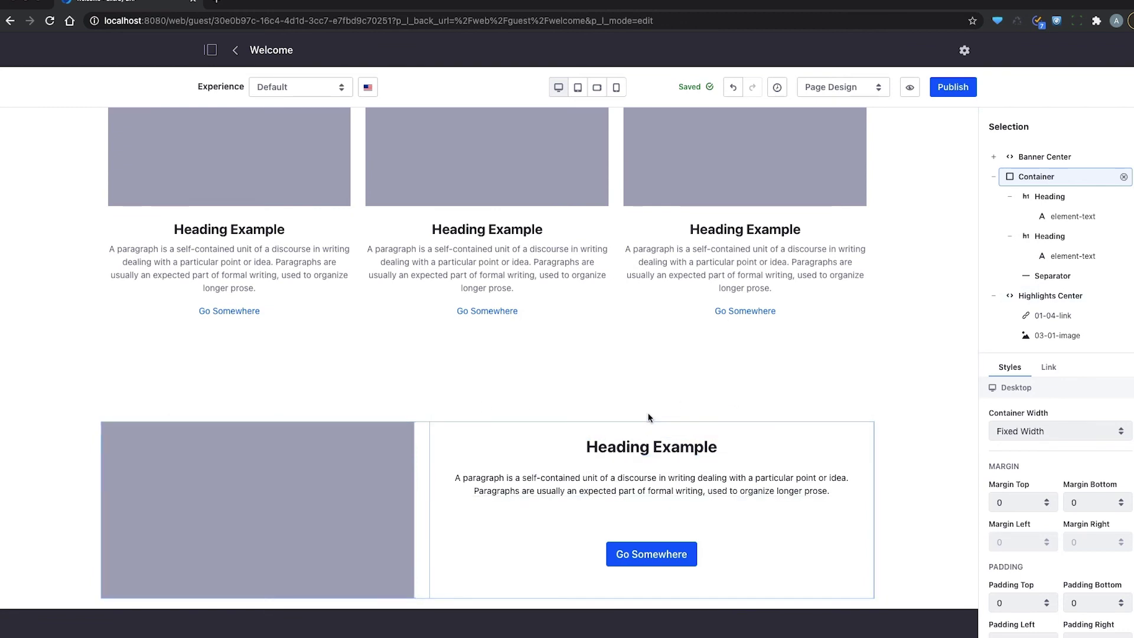
pyautogui.press('Escape')
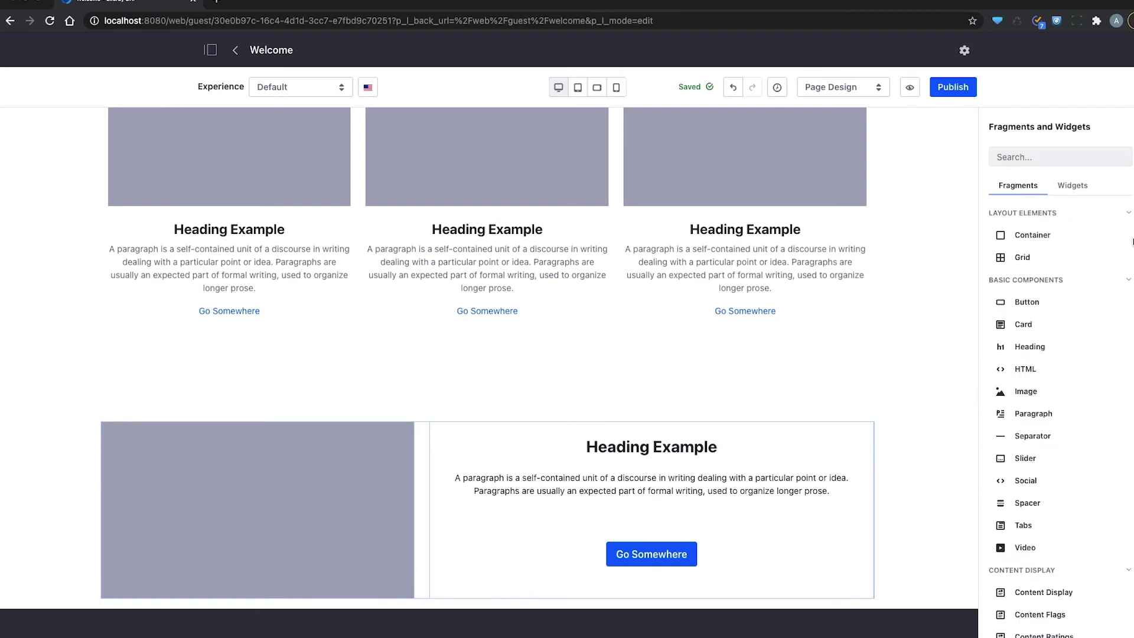
pyautogui.scroll(-3, 1063, 471)
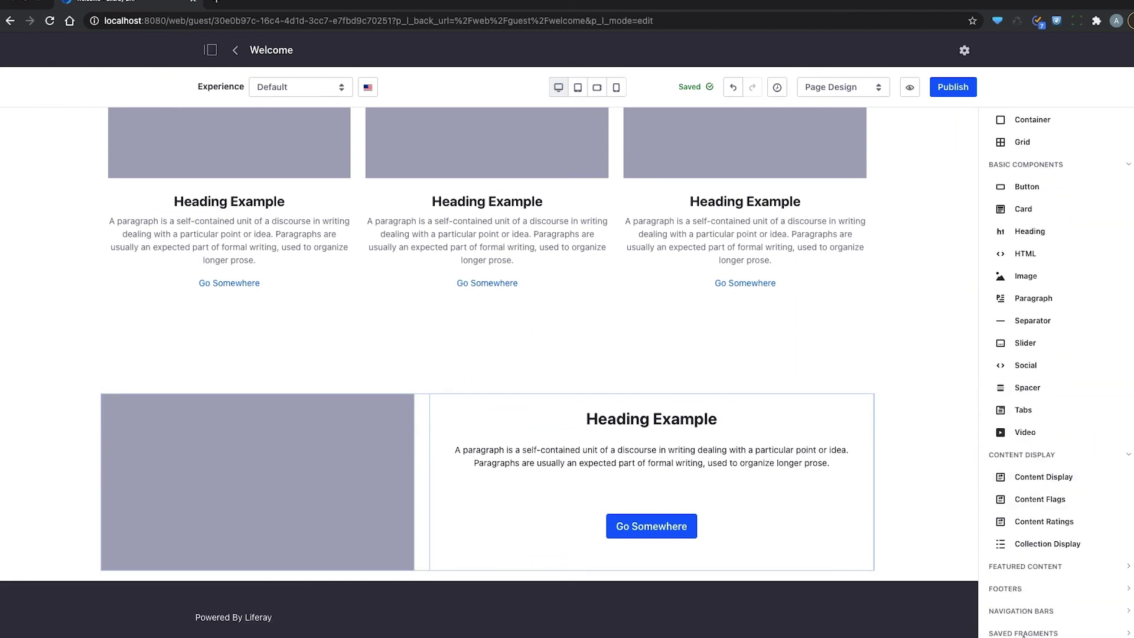
pyautogui.scroll(-1, 1050, 633)
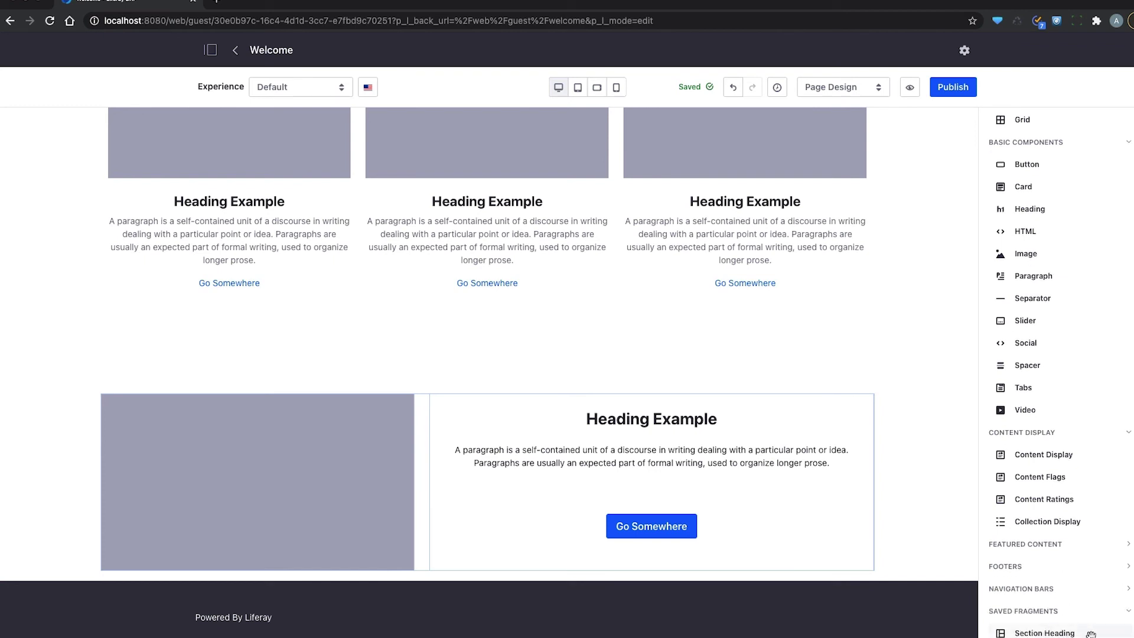
pyautogui.moveTo(1027, 621); pyautogui.dragTo(536, 343)
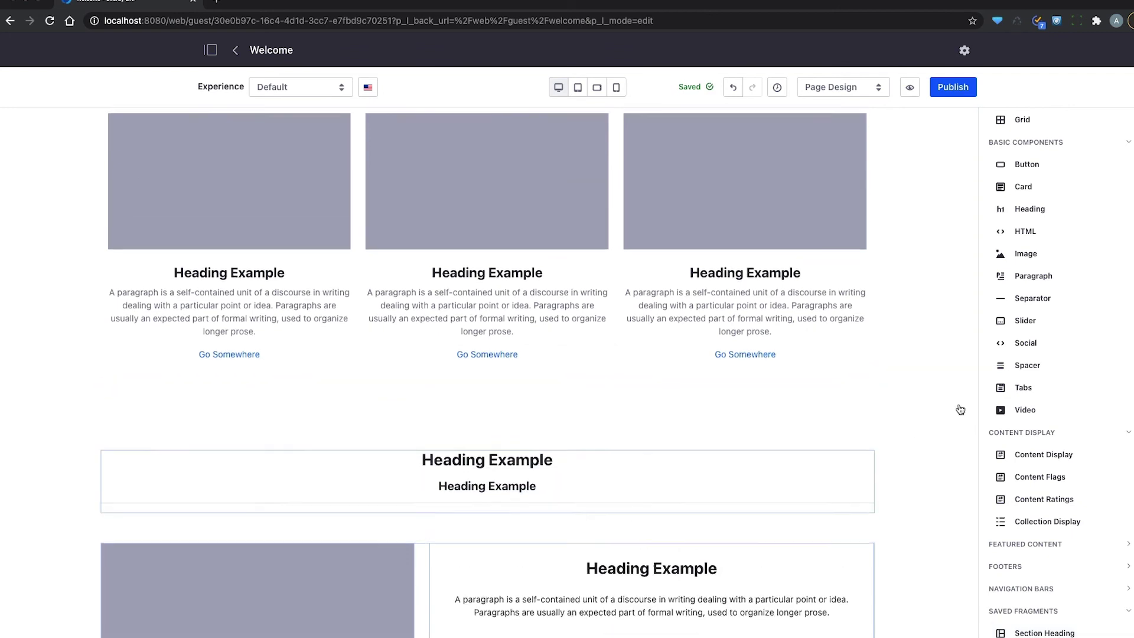
# Delete the three-card Highlights Center section through its actions menu
pyautogui.scroll(5, 960, 408)
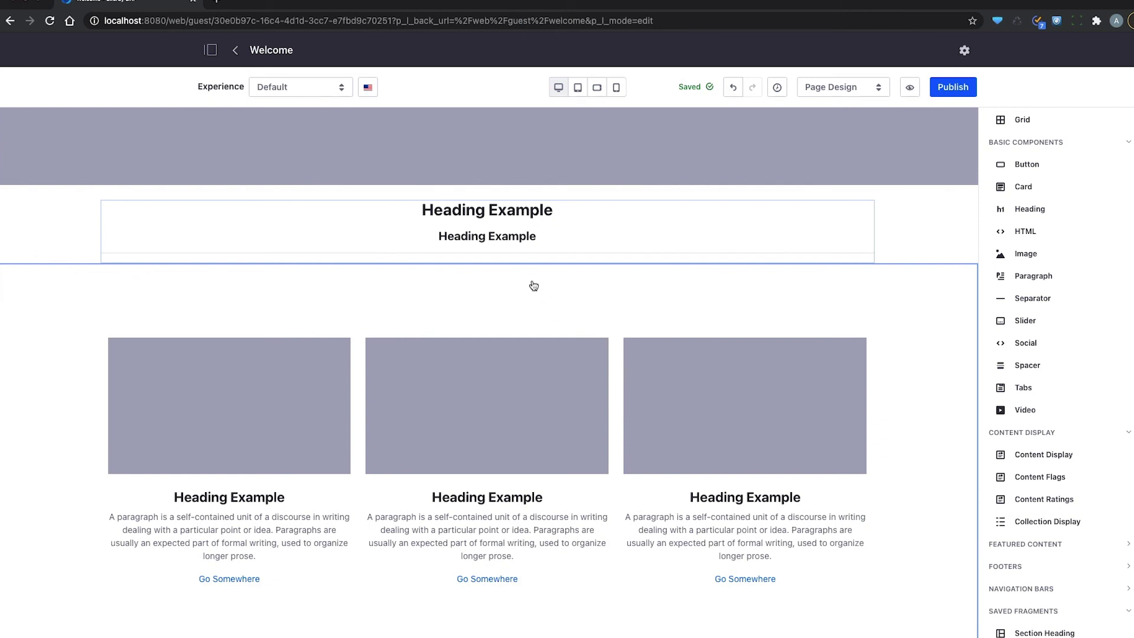
pyautogui.scroll(-2, 531, 286)
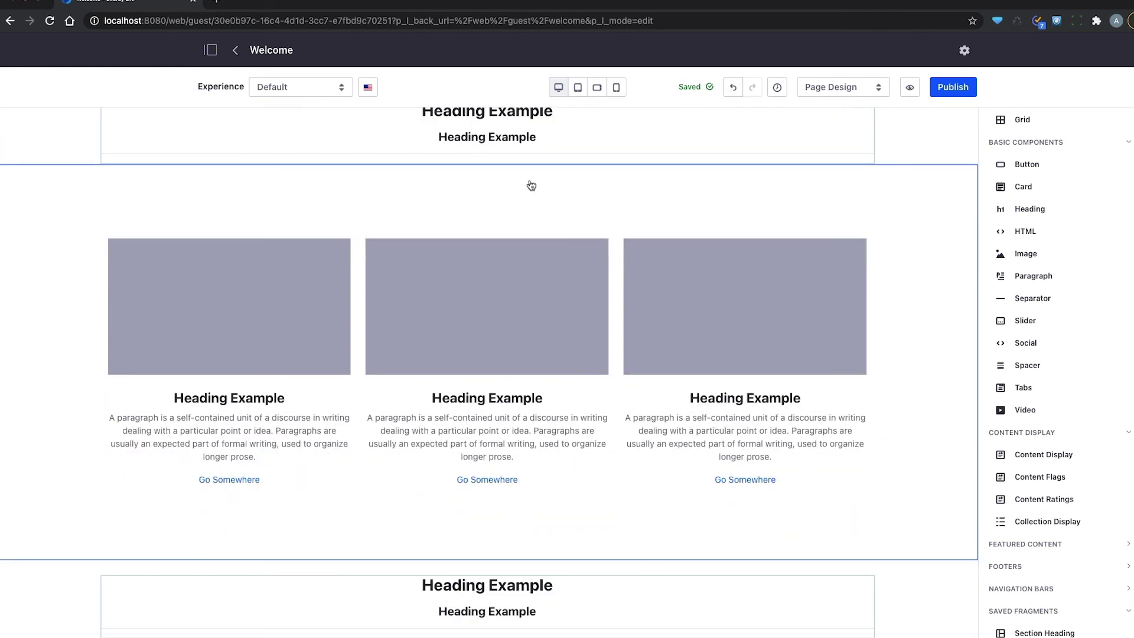
pyautogui.click(798, 209)
pyautogui.click(120, 156)
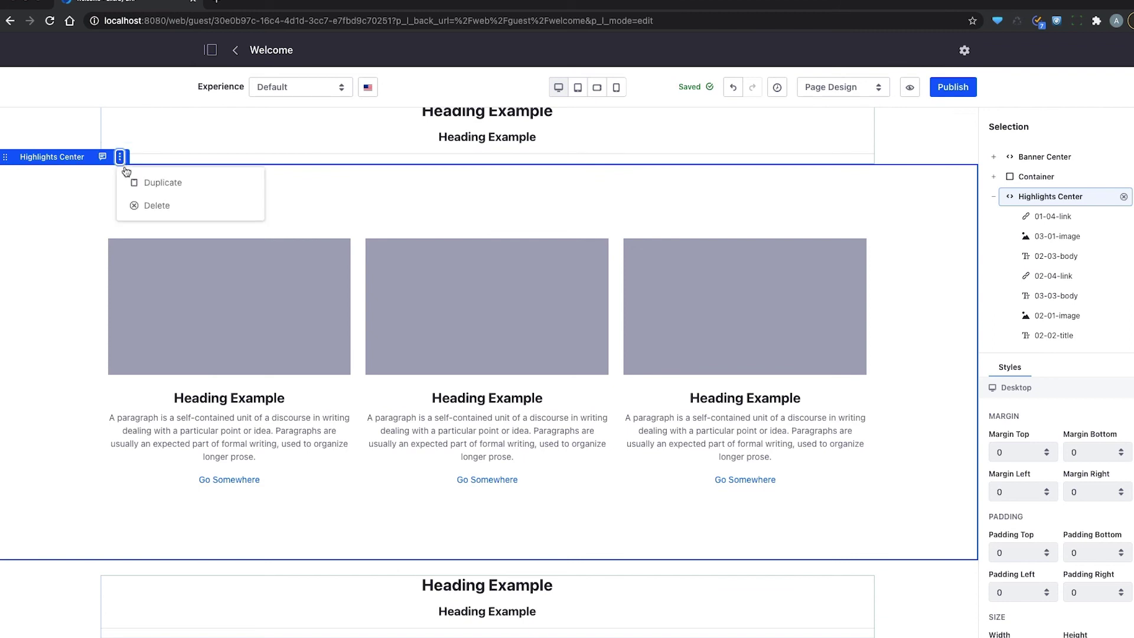
pyautogui.click(157, 206)
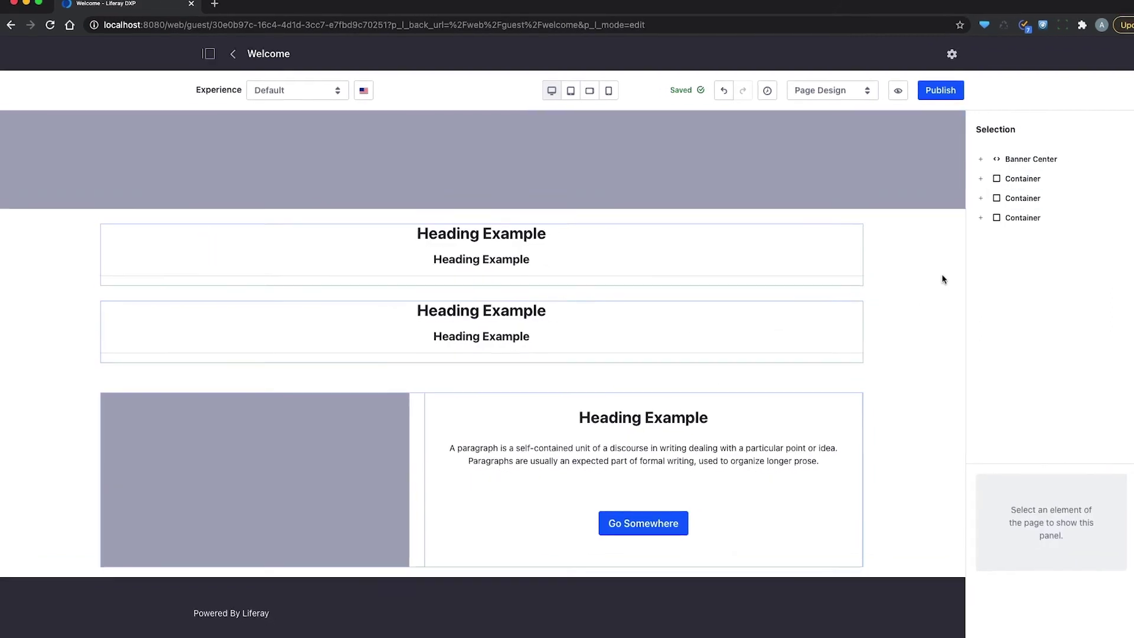
# Insert a container holding a three-column grid between the two section headings
pyautogui.click(1112, 137)
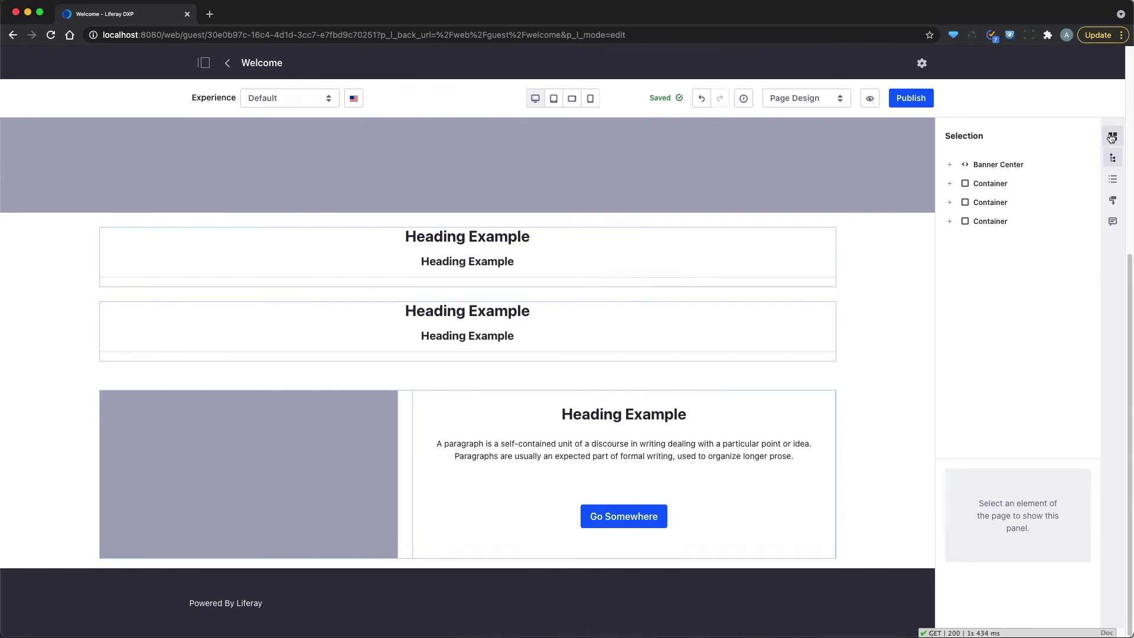
pyautogui.moveTo(985, 243); pyautogui.dragTo(414, 296)
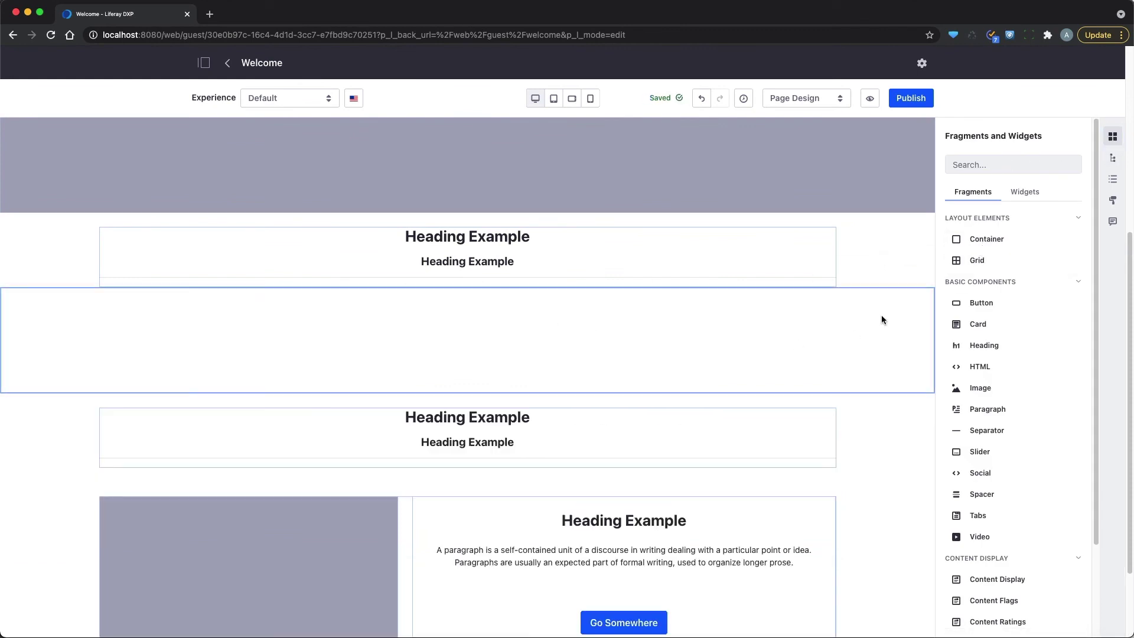
pyautogui.moveTo(948, 259); pyautogui.dragTo(645, 353)
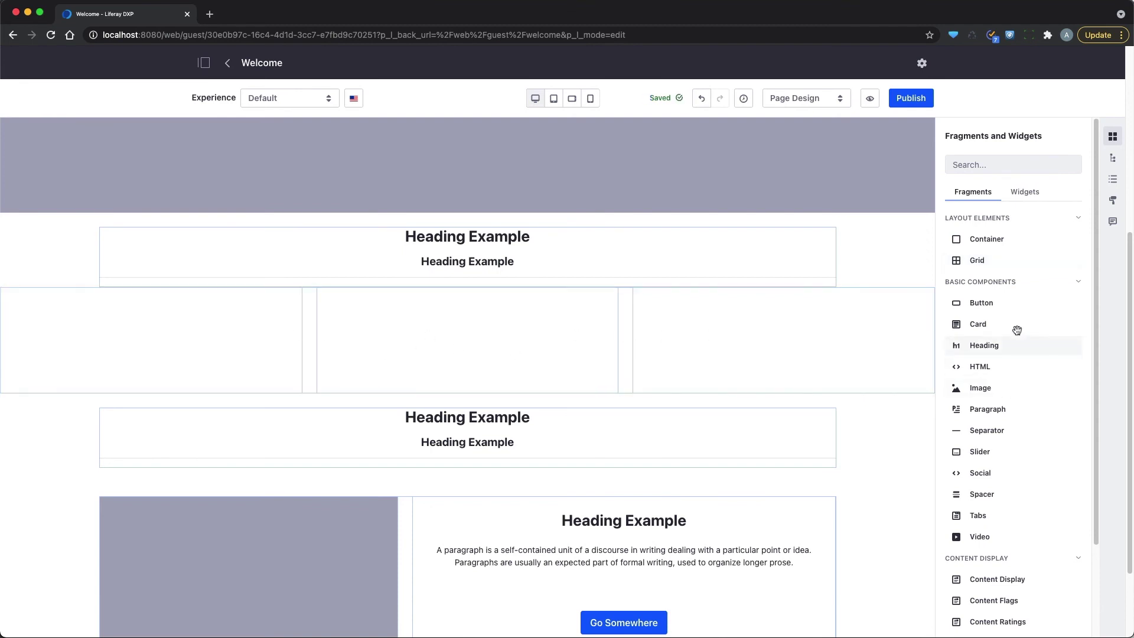
# Drop a Card fragment into each of the grid's three columns
pyautogui.moveTo(948, 326); pyautogui.dragTo(149, 328)
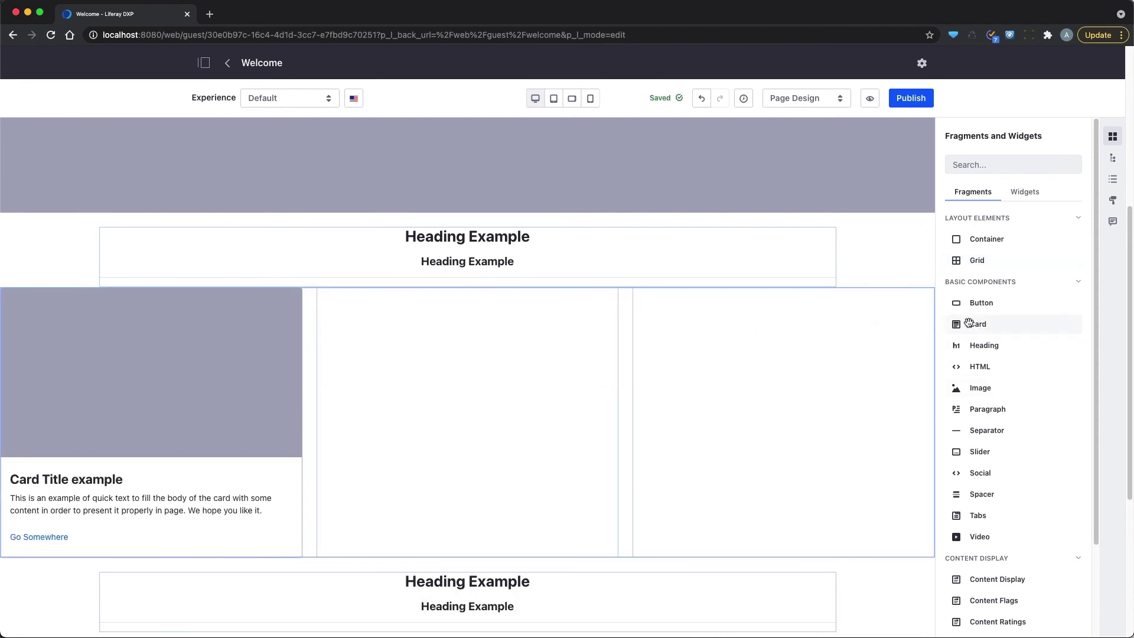
pyautogui.moveTo(968, 325); pyautogui.dragTo(462, 355)
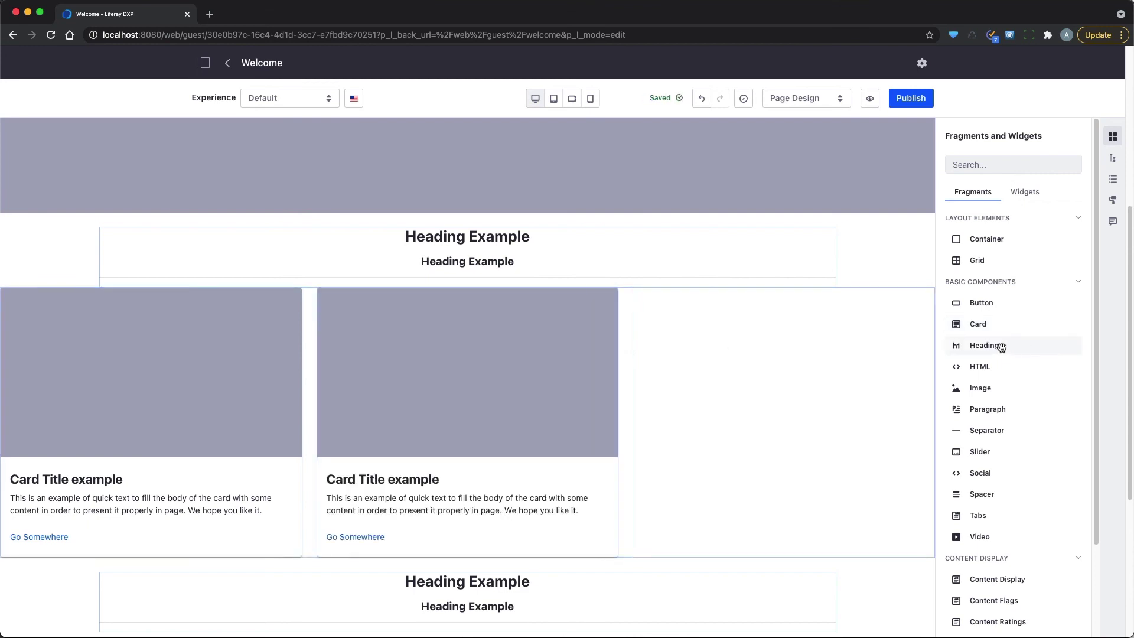
pyautogui.moveTo(976, 324); pyautogui.dragTo(801, 374)
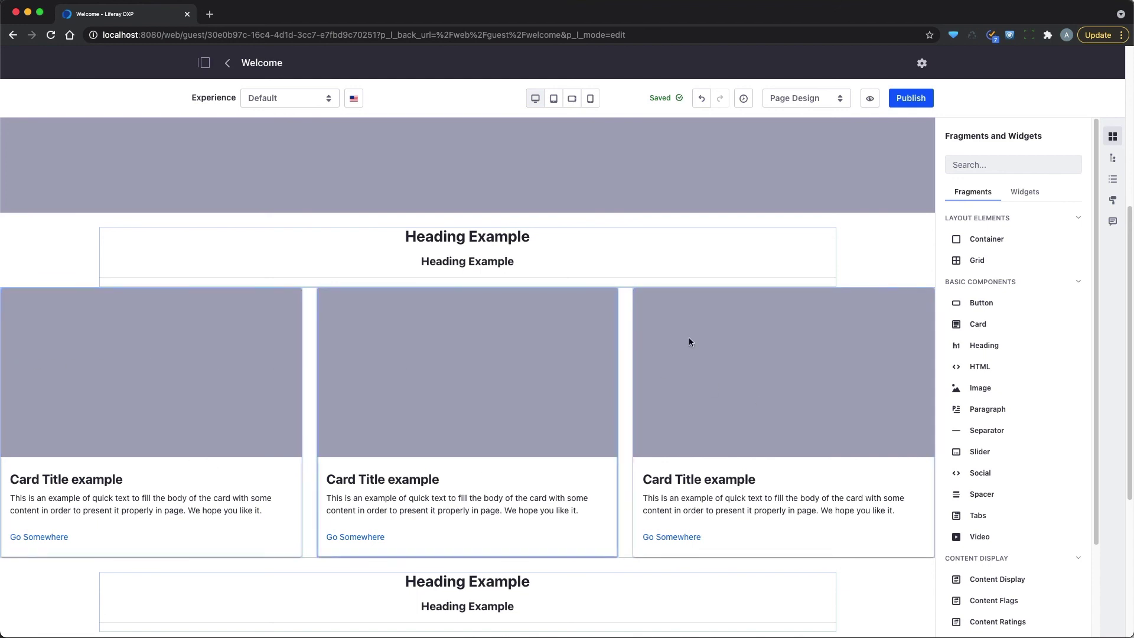
pyautogui.click(1113, 158)
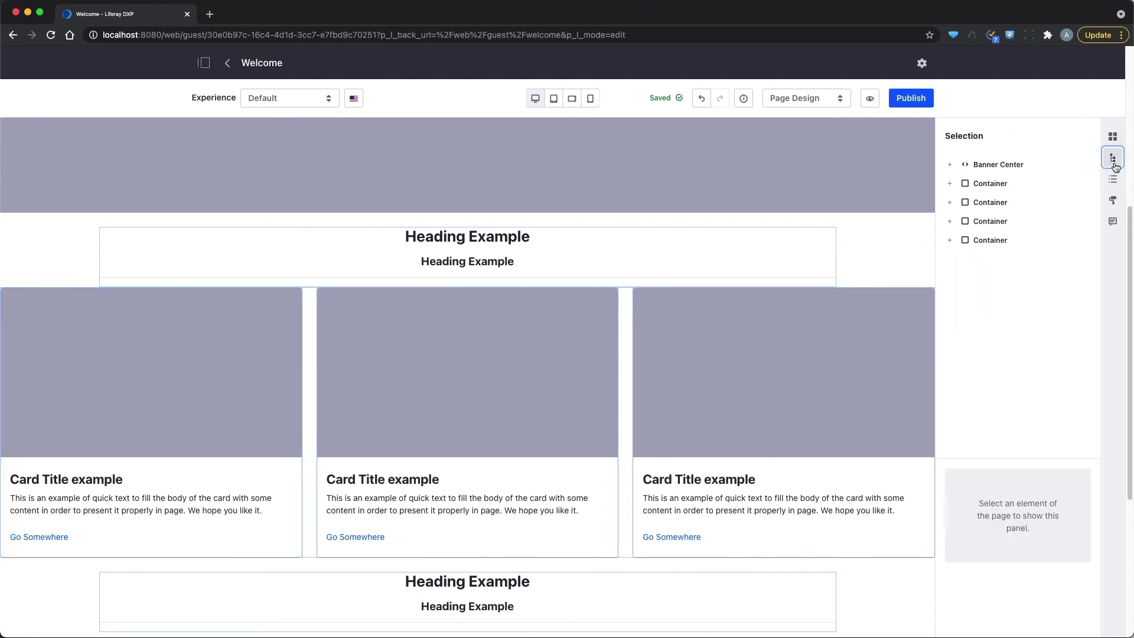
# Change the card grid's container width from Fluid to Fixed Width
pyautogui.click(991, 204)
pyautogui.click(1001, 425)
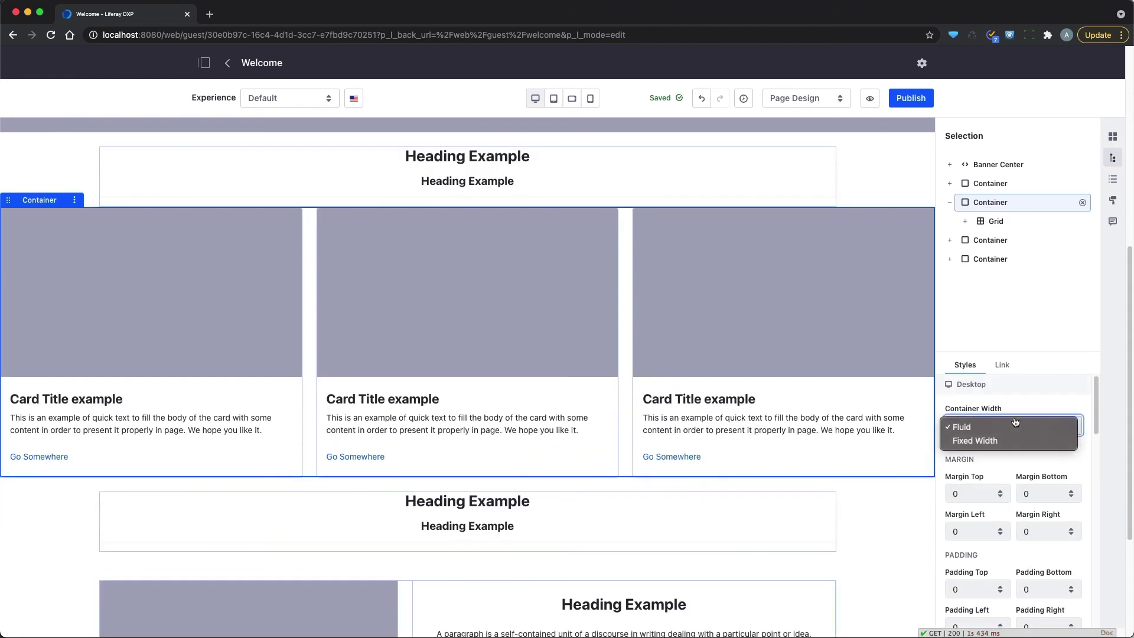
pyautogui.click(1006, 442)
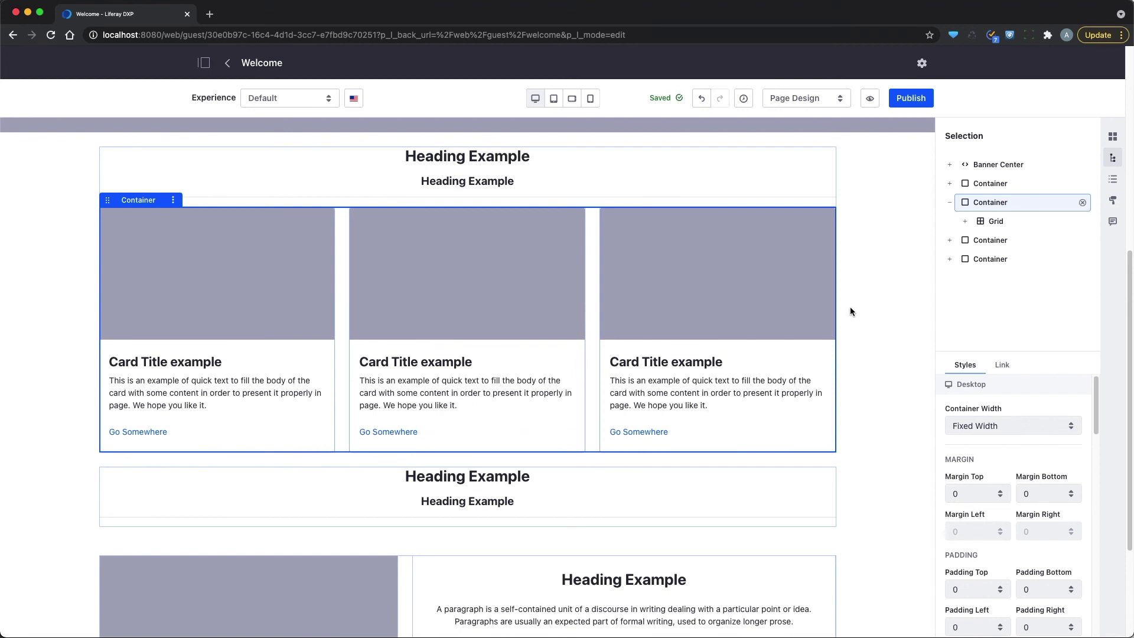
pyautogui.scroll(3, 838, 288)
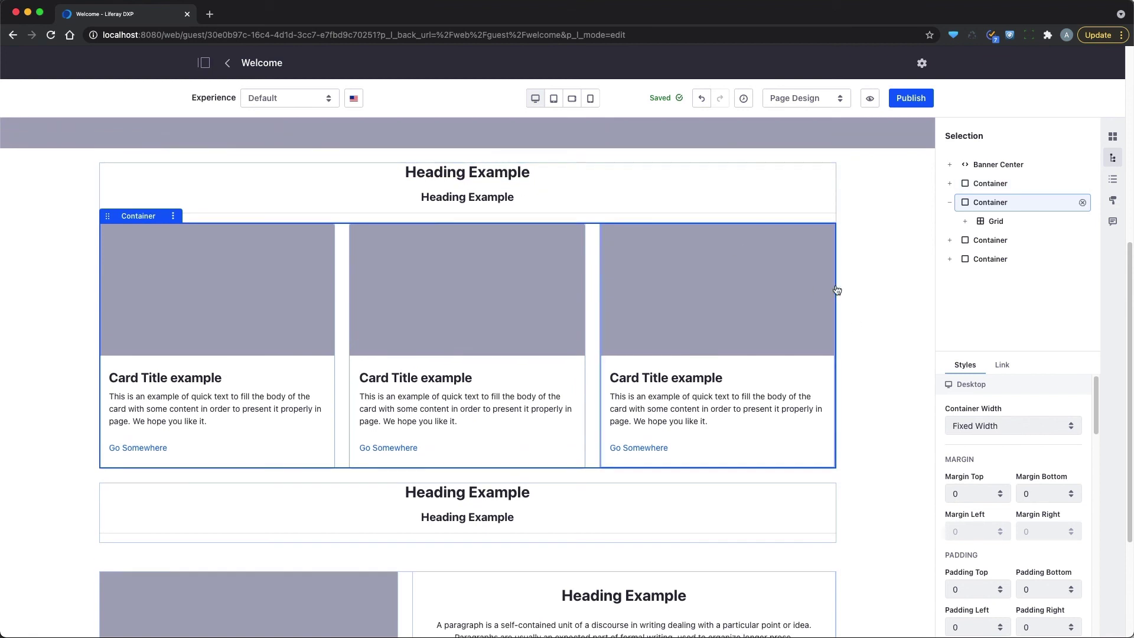
pyautogui.scroll(-1, 670, 460)
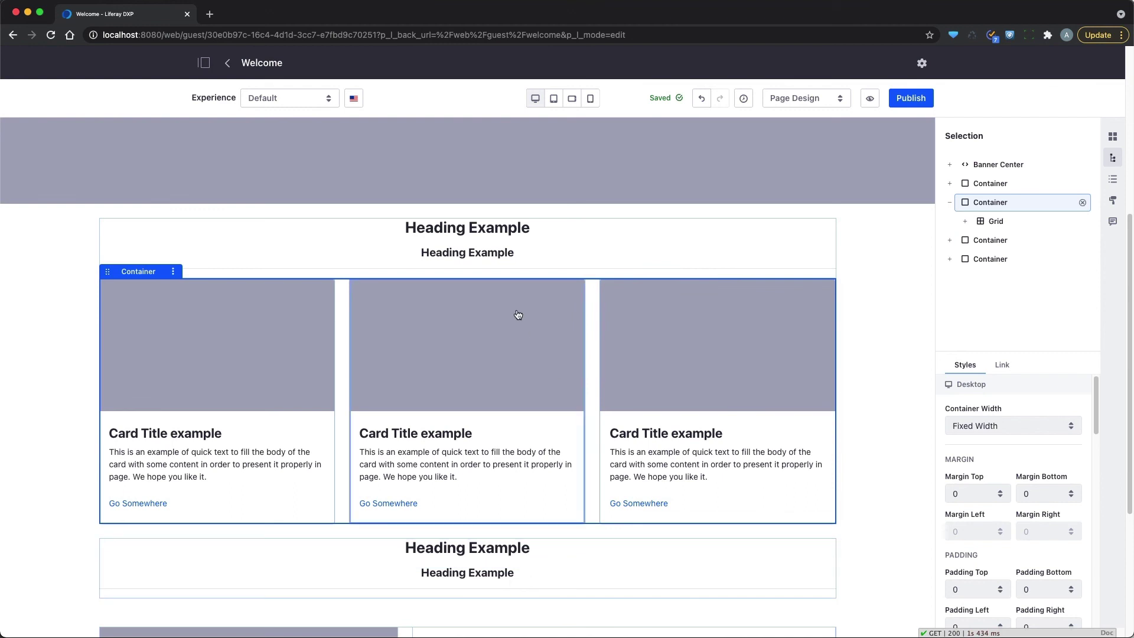
pyautogui.scroll(-5, 711, 539)
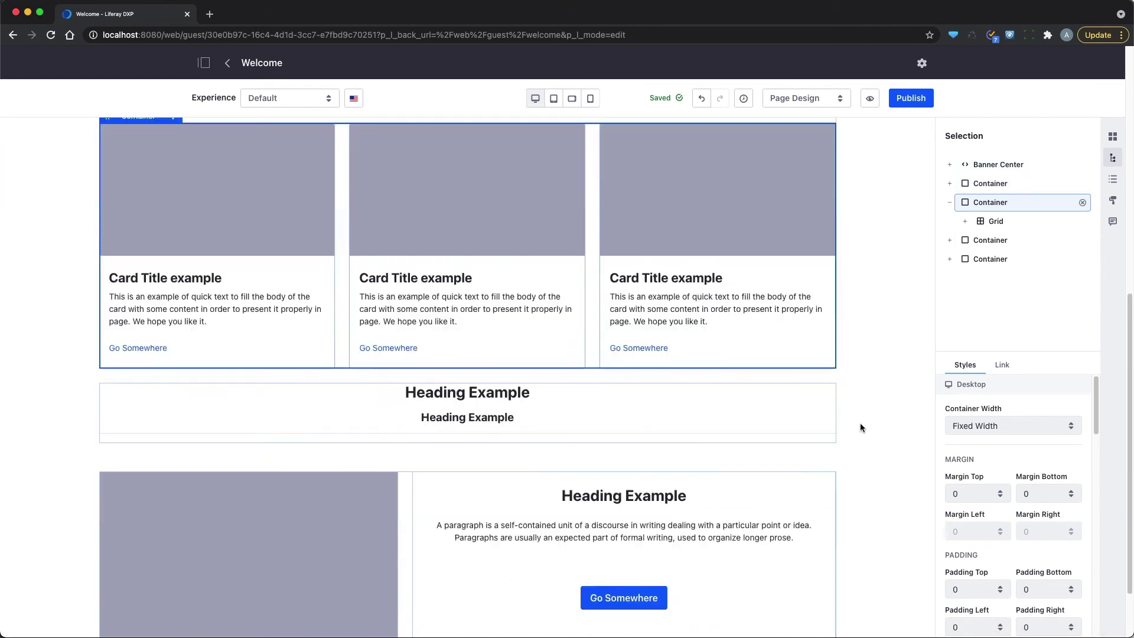
pyautogui.scroll(5, 494, 496)
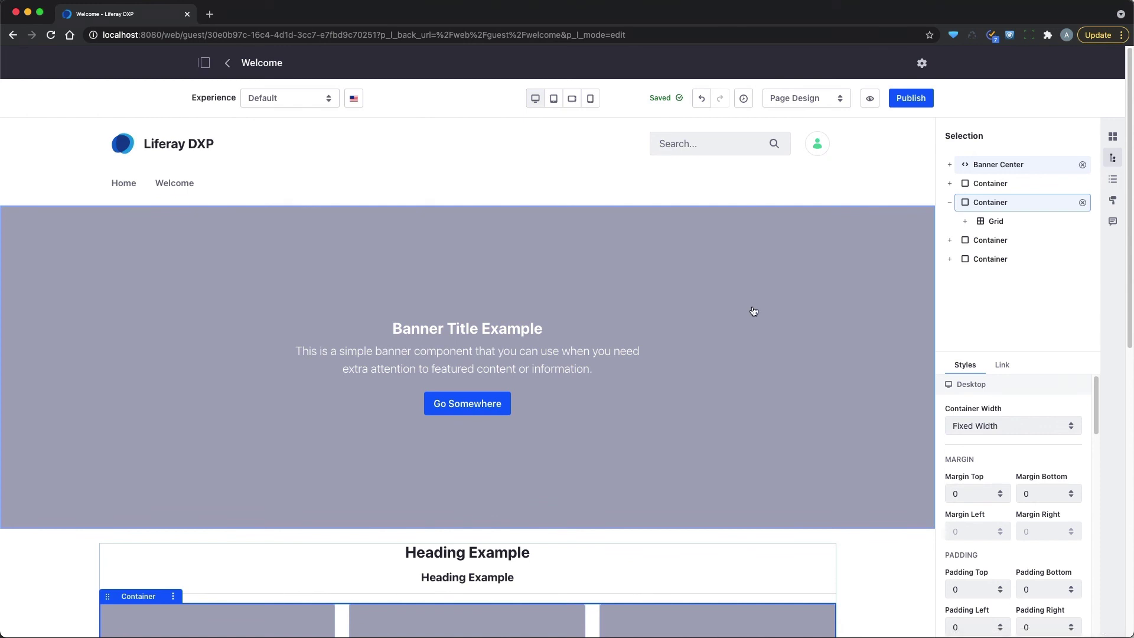
pyautogui.scroll(-3, 775, 395)
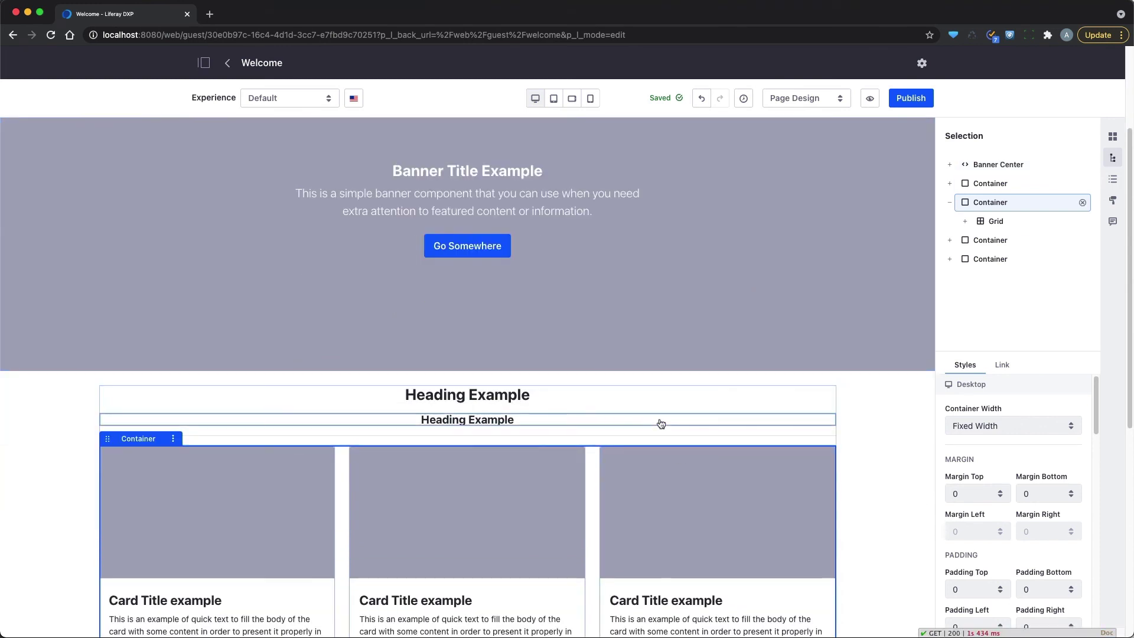